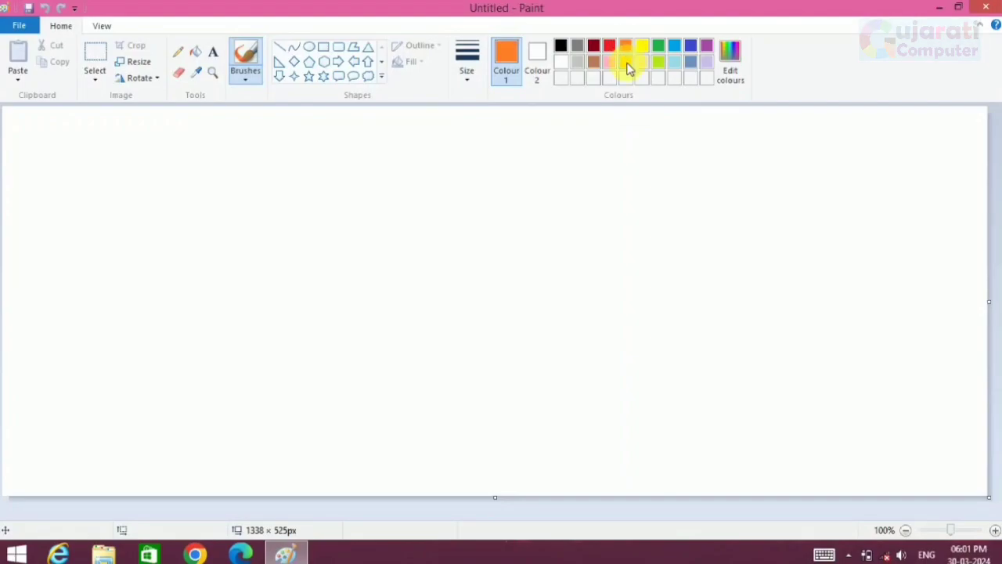
- Draw two roughly parallel diagonal lines across the canvas's lower-right corner, one in orange and one in a darker custom orange
click(279, 47)
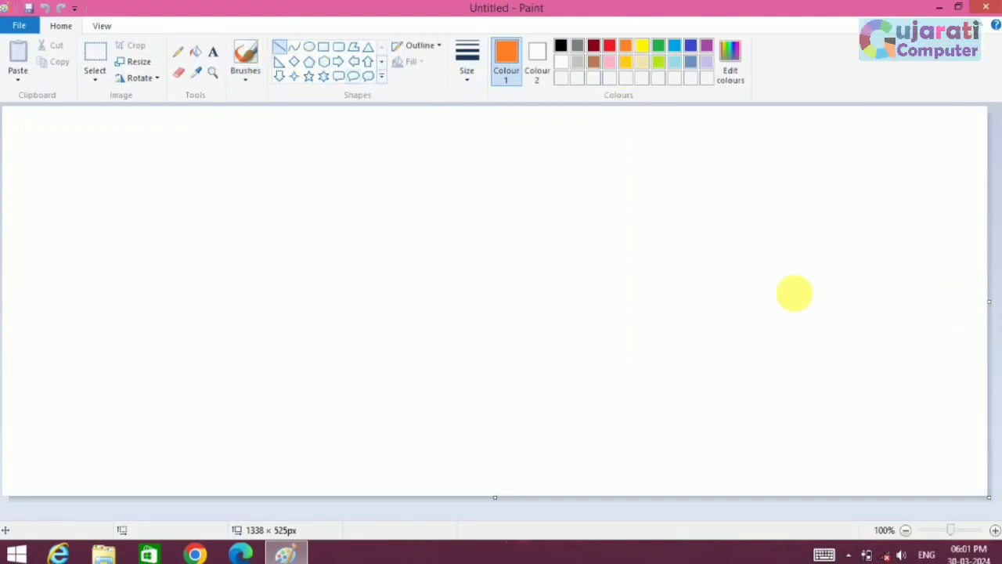
drag(992, 345, 577, 554)
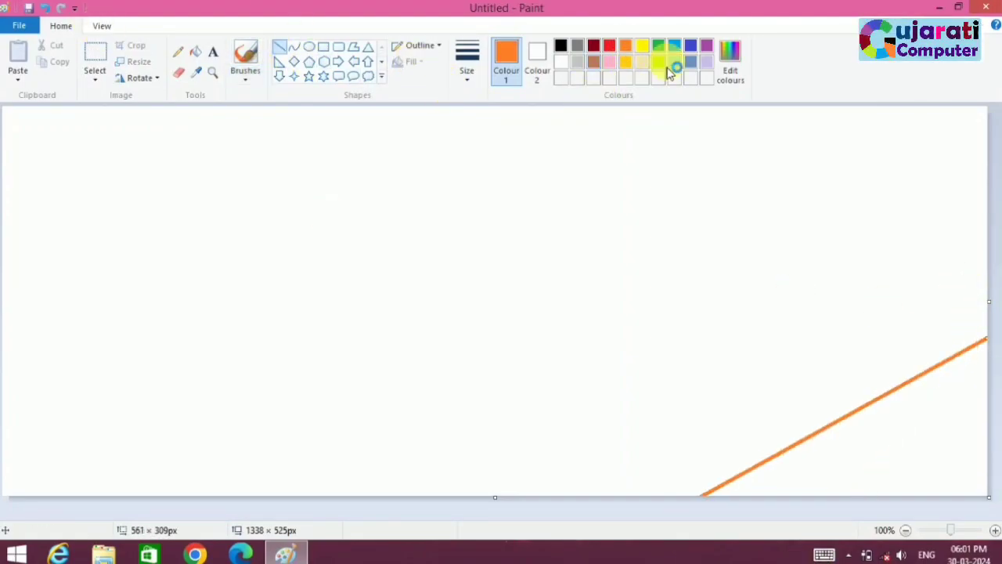
click(730, 63)
drag(656, 226, 660, 259)
click(365, 376)
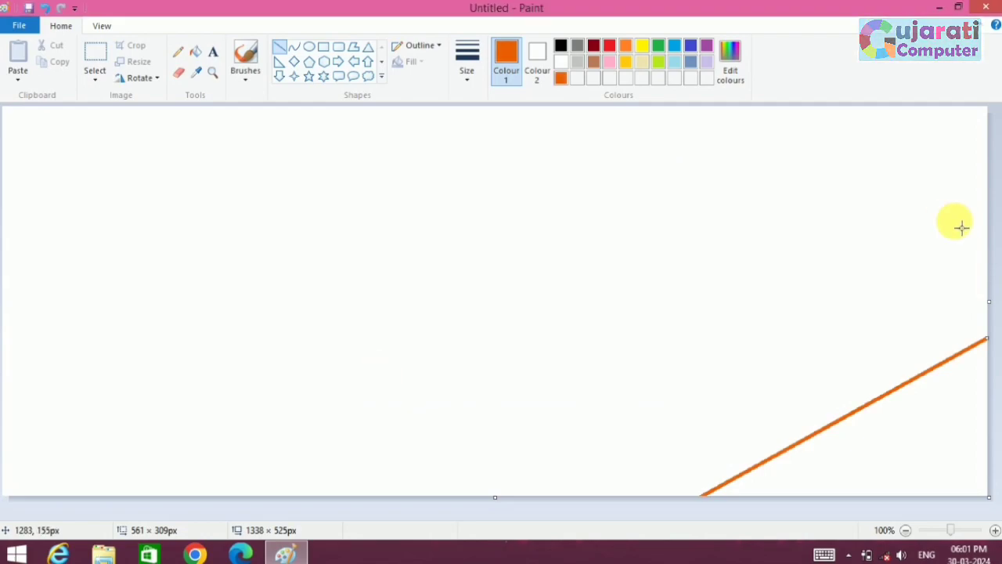
drag(991, 222, 400, 509)
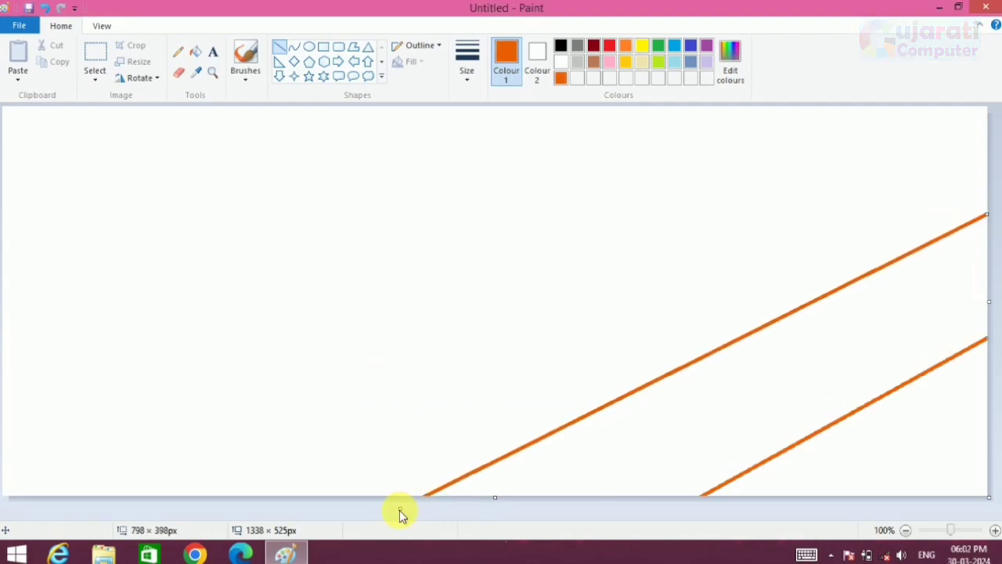
- Draw a third diagonal line from the upper edge to the lower-left area in custom colour RGB 202, 81, 0
click(729, 62)
drag(660, 246, 659, 260)
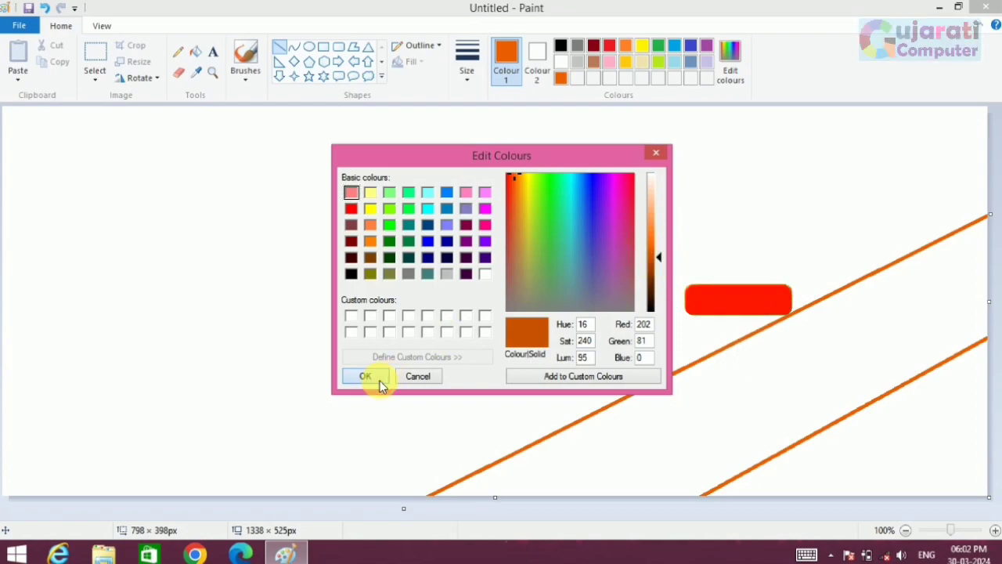
click(375, 379)
mouse_move(830, 108)
mouse_down()
mouse_move(606, 190)
mouse_move(78, 485)
mouse_move(60, 525)
mouse_up()
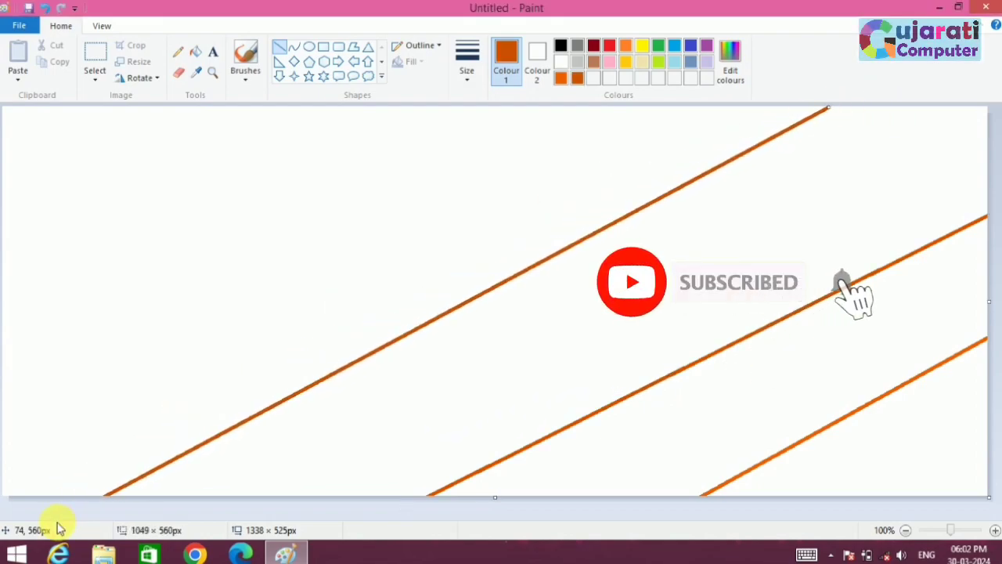
- Draw a fourth diagonal line across the upper-left corner in a darker custom shade, and recolour it to a custom dark brown
click(728, 63)
click(365, 376)
mouse_move(415, 108)
mouse_down()
mouse_move(258, 222)
mouse_move(7, 298)
mouse_move(8, 359)
mouse_up()
click(728, 63)
drag(649, 175, 657, 275)
click(365, 376)
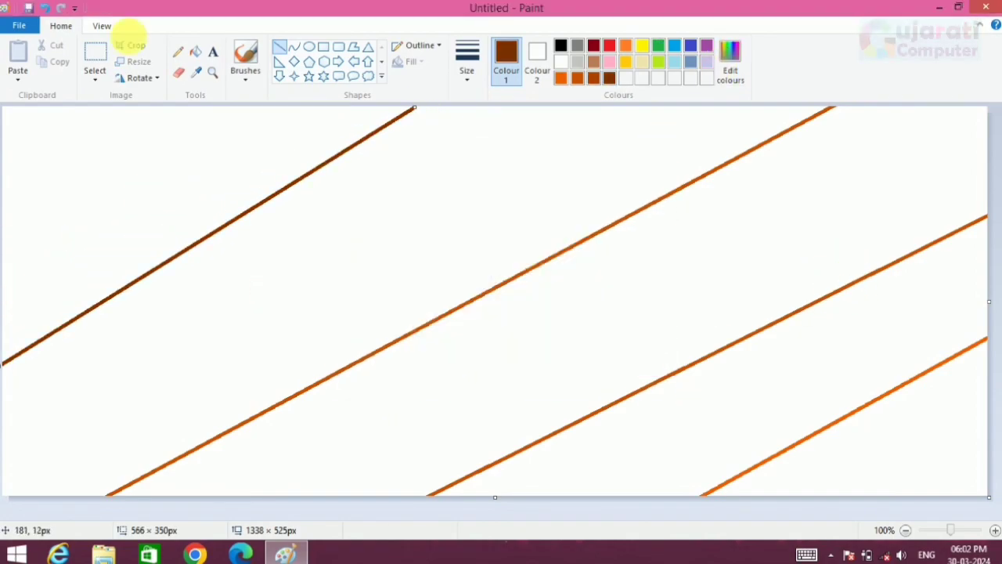
- Fill the five diagonal bands with shades running from dark brown in the upper-left corner to light orange in the lower-right corner
click(195, 52)
click(223, 167)
click(596, 137)
click(577, 77)
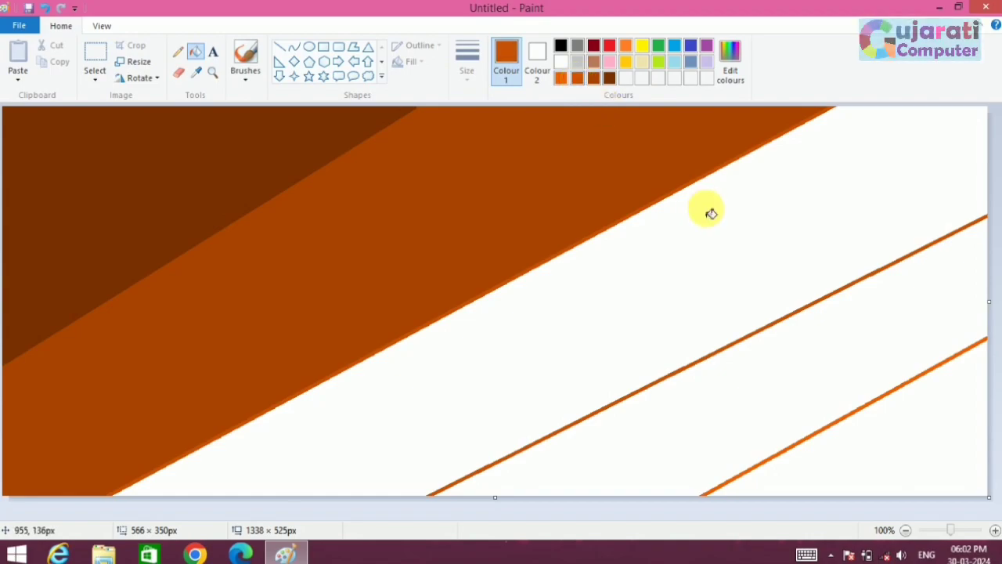
click(709, 212)
click(561, 78)
click(850, 388)
click(625, 46)
click(930, 435)
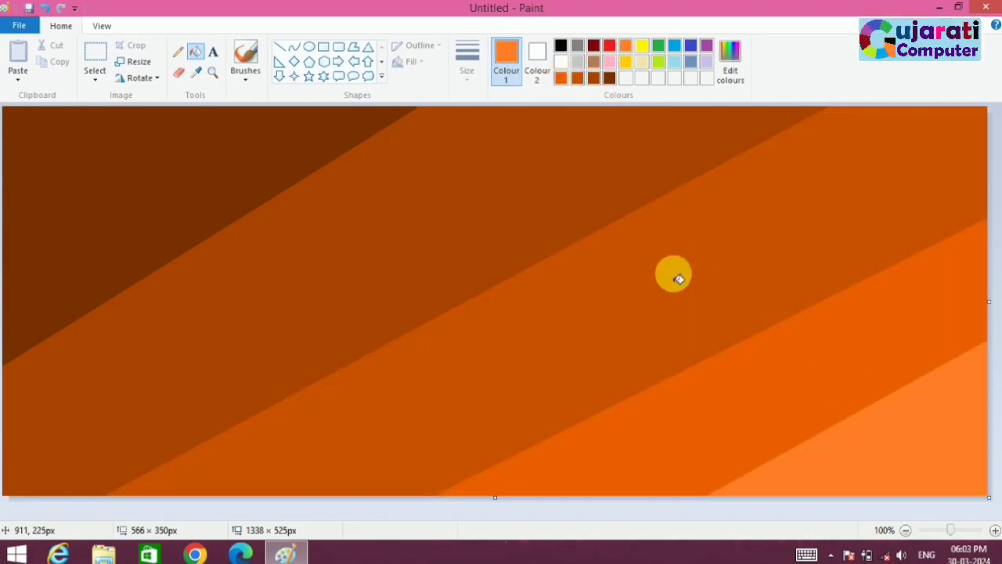
- Blend the bands by resizing the image height to 5 pixels and back to 525 pixels, without keeping the aspect ratio
click(132, 61)
click(192, 174)
key(BackSpace)
key(BackSpace)
click(113, 338)
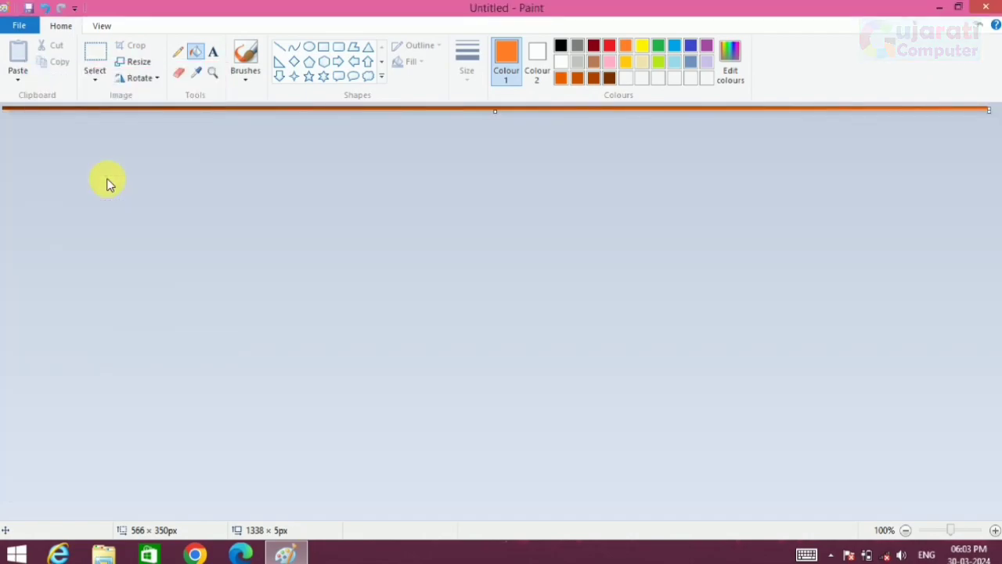
click(145, 66)
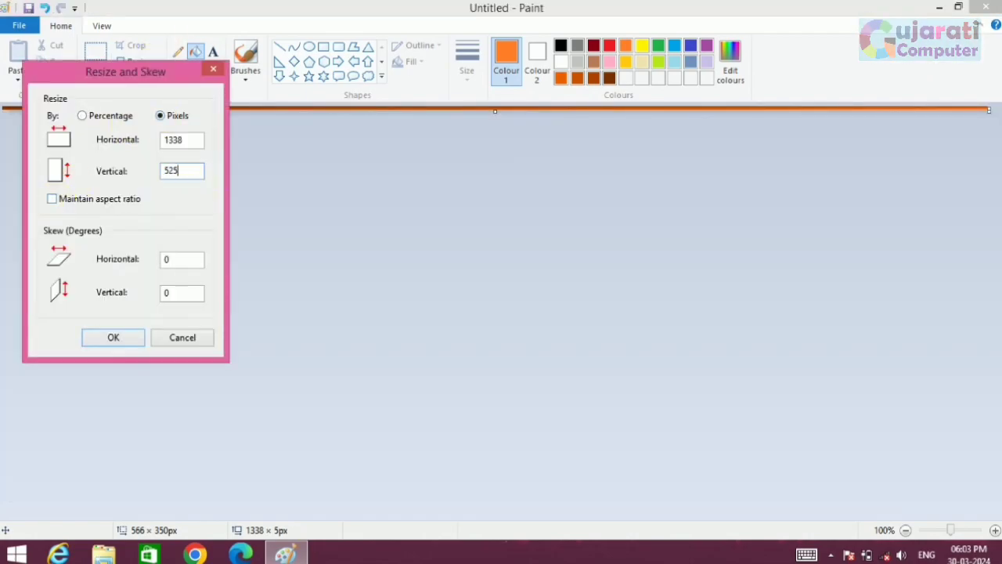
click(113, 338)
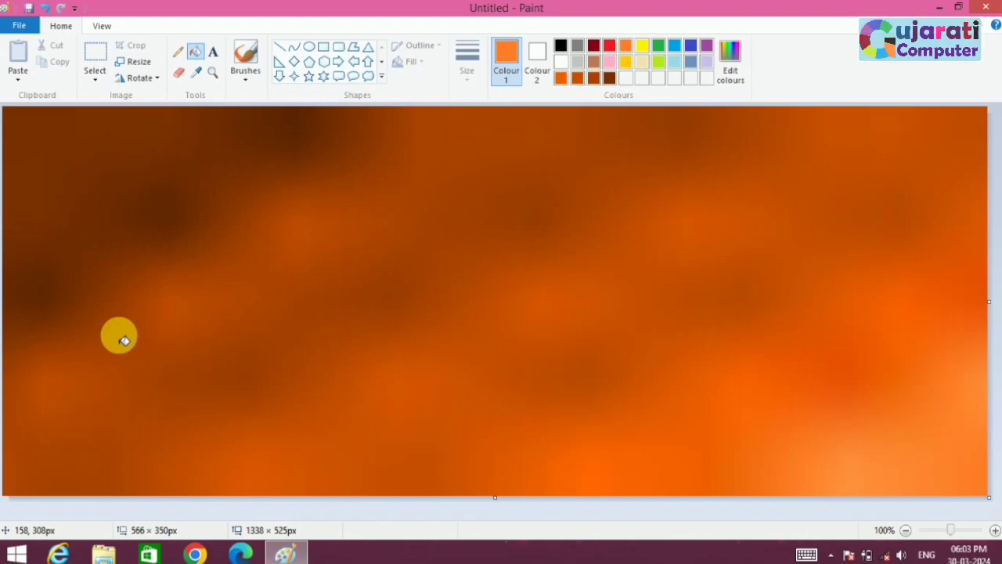
- Smooth the gradient further by resizing the image height to 2 pixels and back to 525 pixels
click(141, 62)
click(127, 339)
click(143, 62)
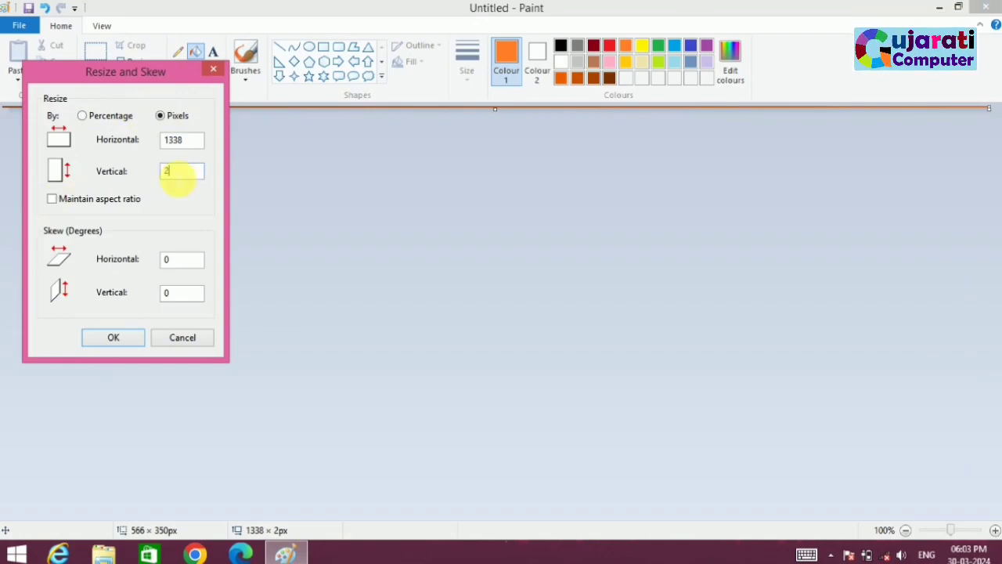
key(Return)
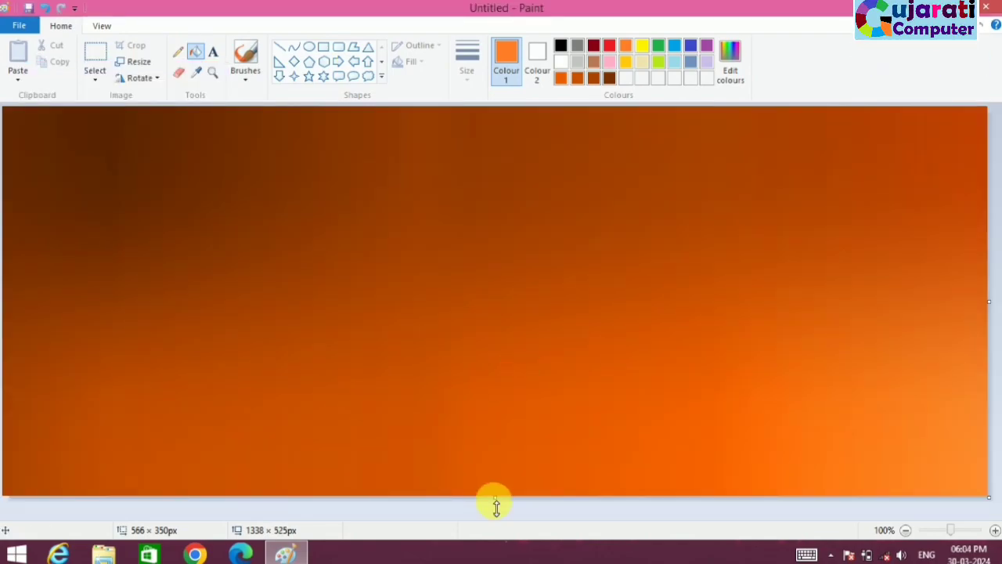
- Extend the canvas height to about 545 px and undo the change to its width
drag(496, 504, 485, 465)
drag(990, 286, 954, 294)
key(ctrl+z)
key(ctrl+z)
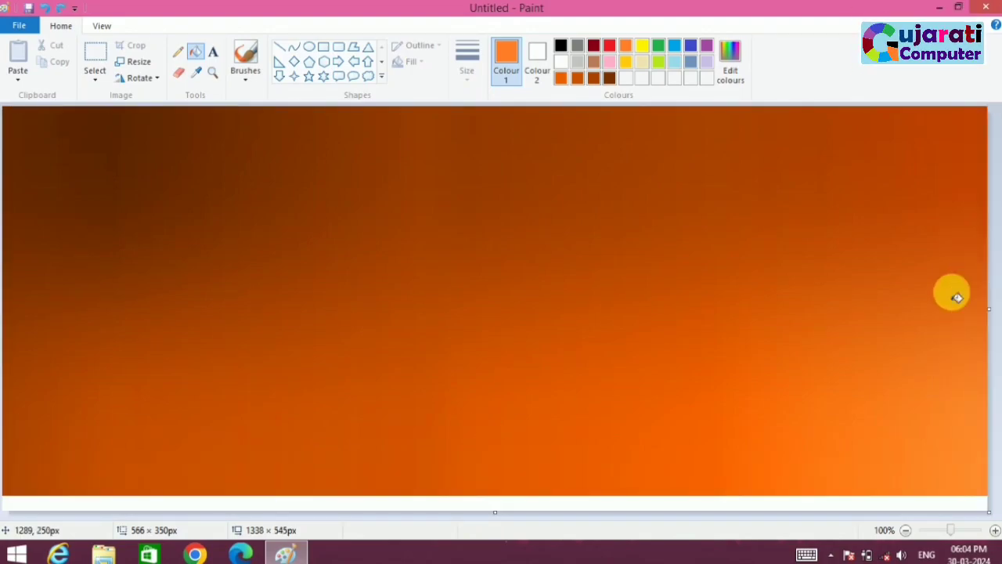
- Draw two thick white lines forming a wedge, from the upper edge to a tip near the centre and back to the left edge
click(279, 47)
click(465, 78)
click(501, 196)
click(560, 63)
mouse_move(347, 107)
mouse_down()
mouse_move(603, 376)
mouse_move(604, 398)
mouse_move(615, 351)
mouse_move(629, 367)
mouse_move(614, 378)
mouse_move(133, 316)
mouse_move(79, 209)
mouse_move(7, 292)
mouse_move(7, 342)
mouse_move(93, 160)
mouse_move(8, 340)
mouse_move(7, 306)
mouse_move(5, 316)
mouse_up()
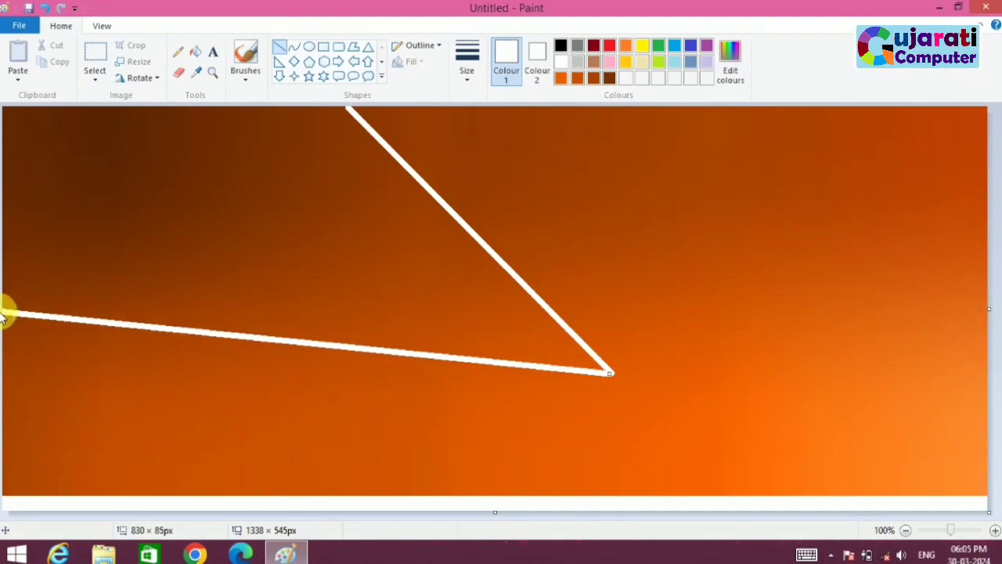
click(95, 79)
click(128, 129)
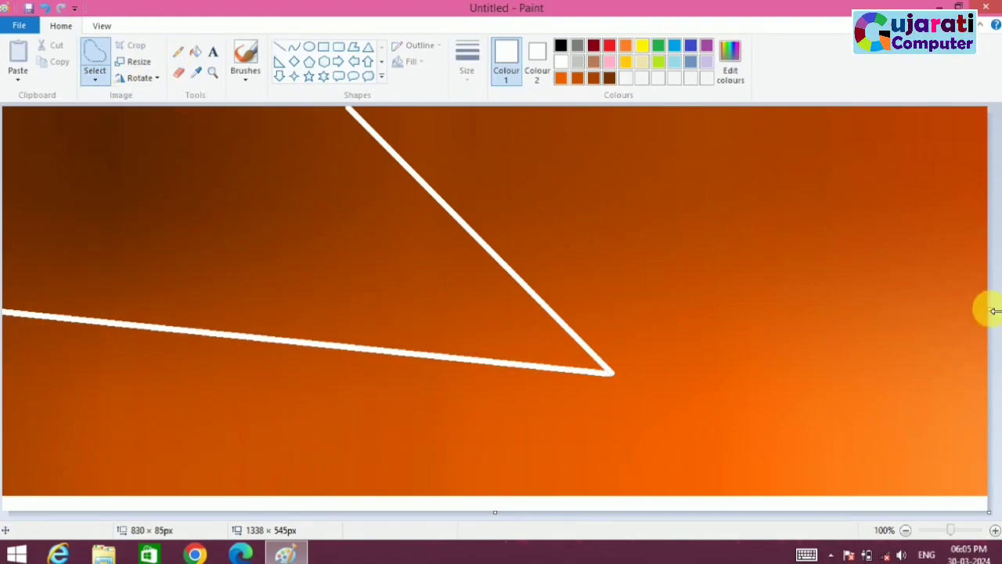
drag(989, 309, 998, 309)
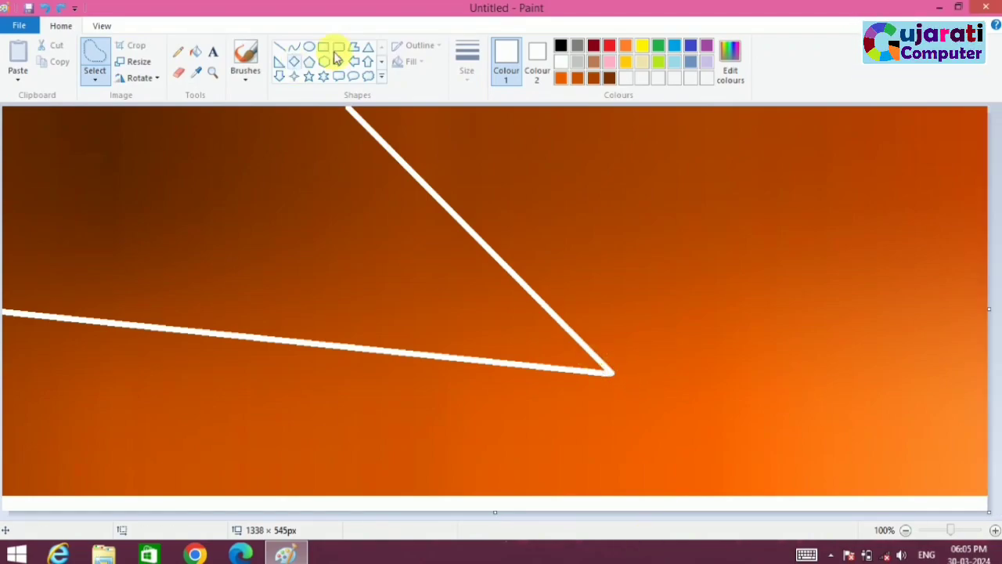
click(280, 47)
drag(364, 118, 709, 397)
key(ctrl+z)
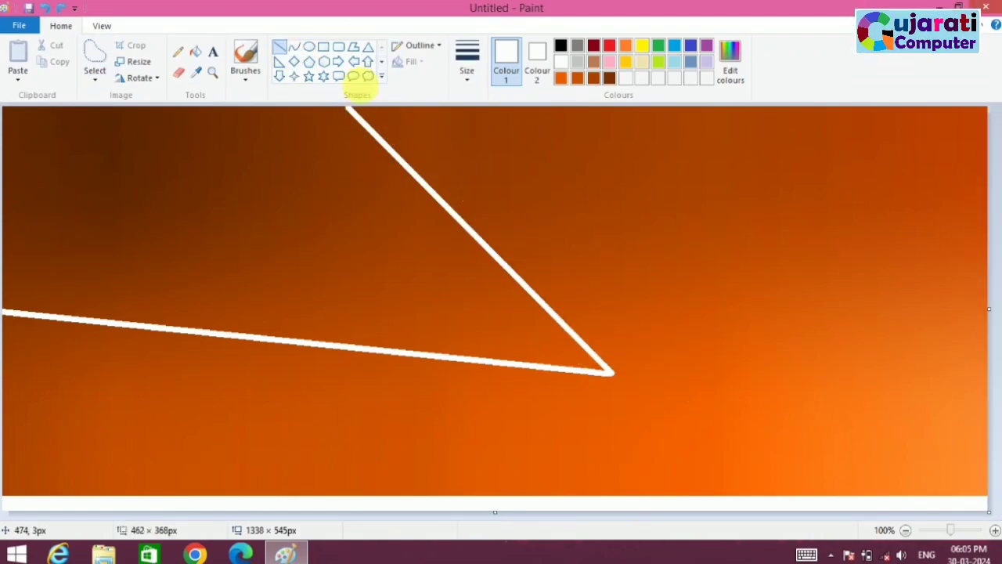
- Thicken both wedge edges with additional white lines alongside them, extending the upper edge past the tip
drag(353, 109, 785, 417)
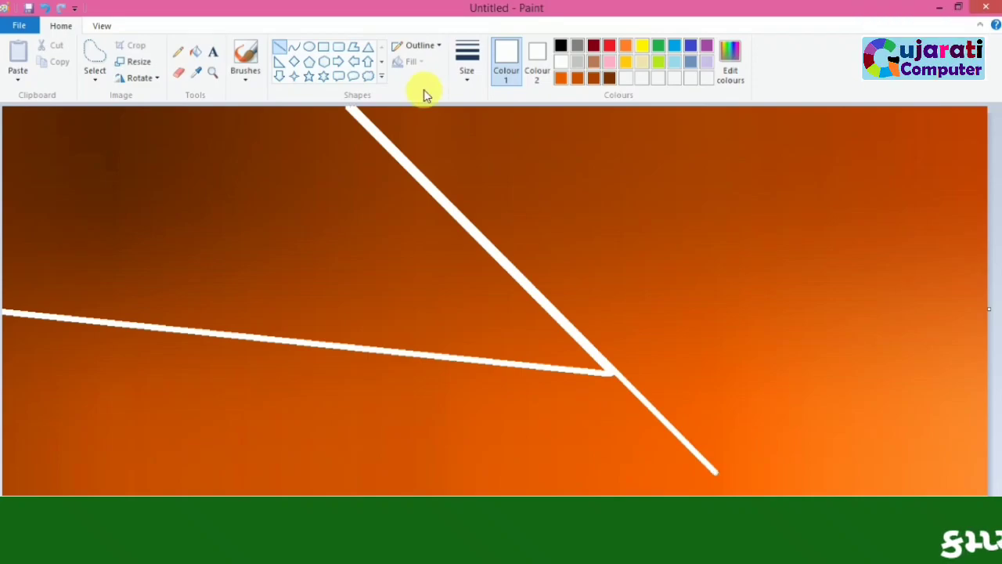
mouse_move(620, 379)
mouse_down()
mouse_move(480, 382)
mouse_move(5, 316)
mouse_up()
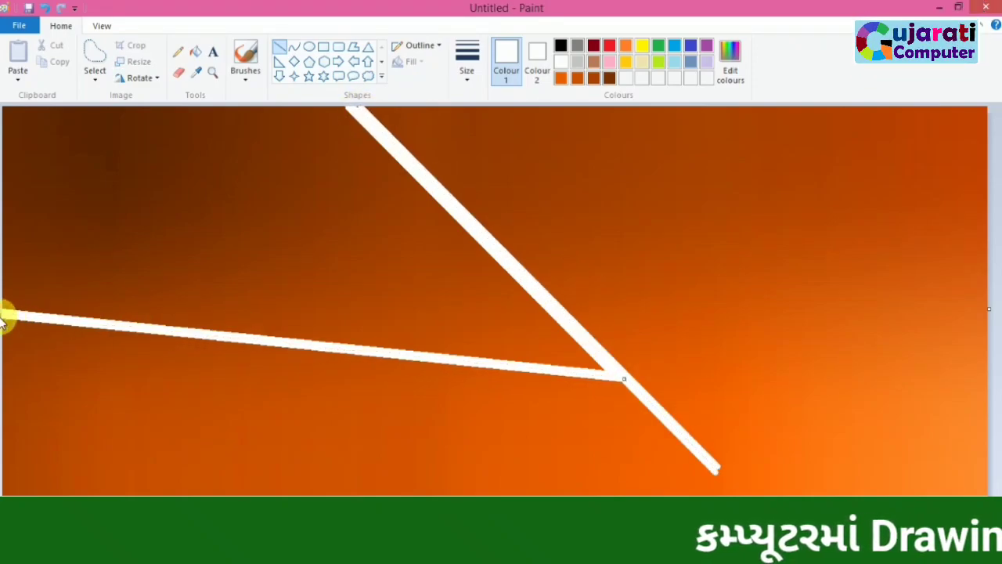
drag(635, 393, 5, 329)
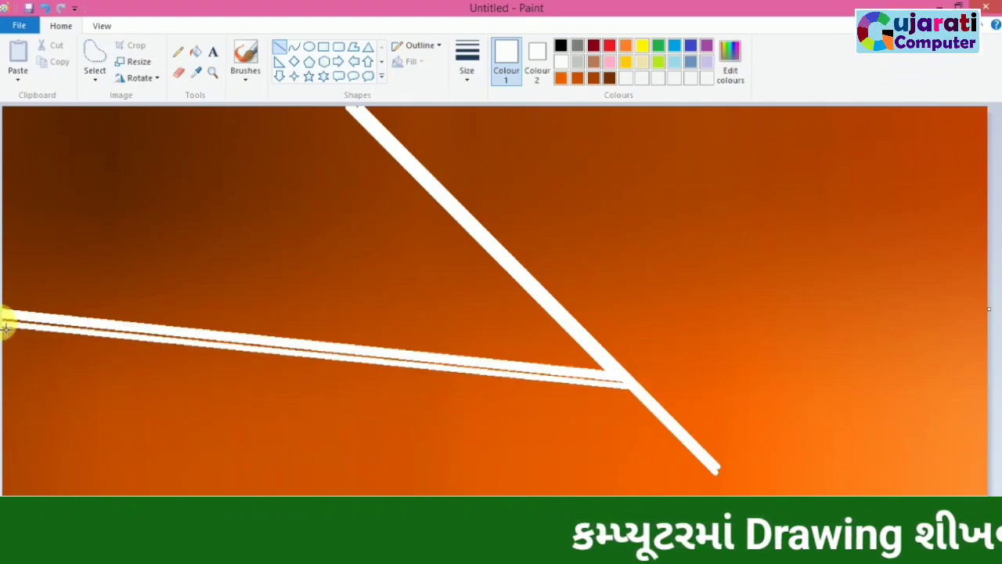
- Outline the gradient area beyond the wedge's upper edge with a free-form selection and delete it
click(91, 55)
click(179, 72)
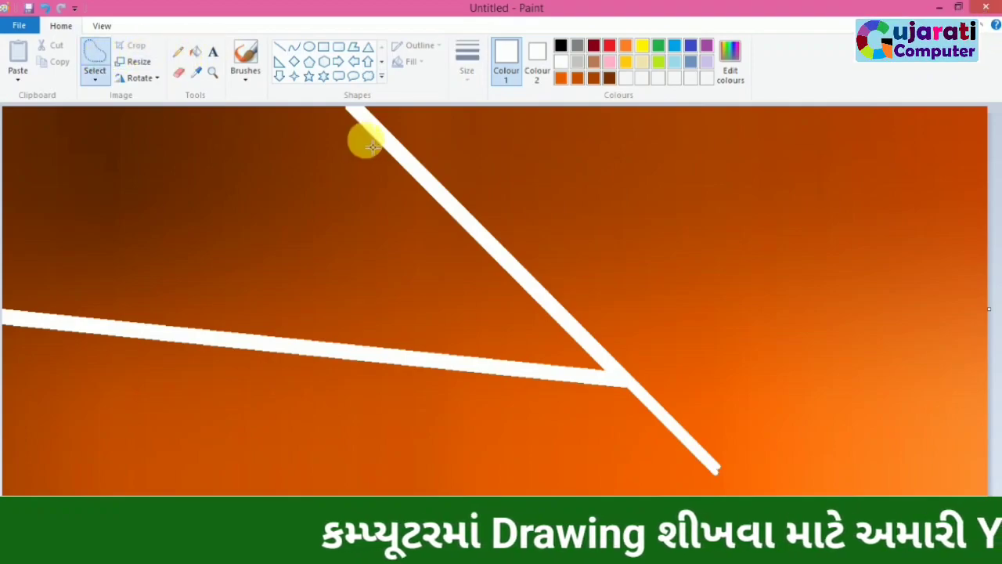
mouse_move(615, 369)
mouse_down()
mouse_move(367, 115)
mouse_move(952, 127)
mouse_move(952, 335)
mouse_move(832, 439)
mouse_move(613, 369)
mouse_up()
key(Delete)
key(ctrl+z)
key(ctrl+y)
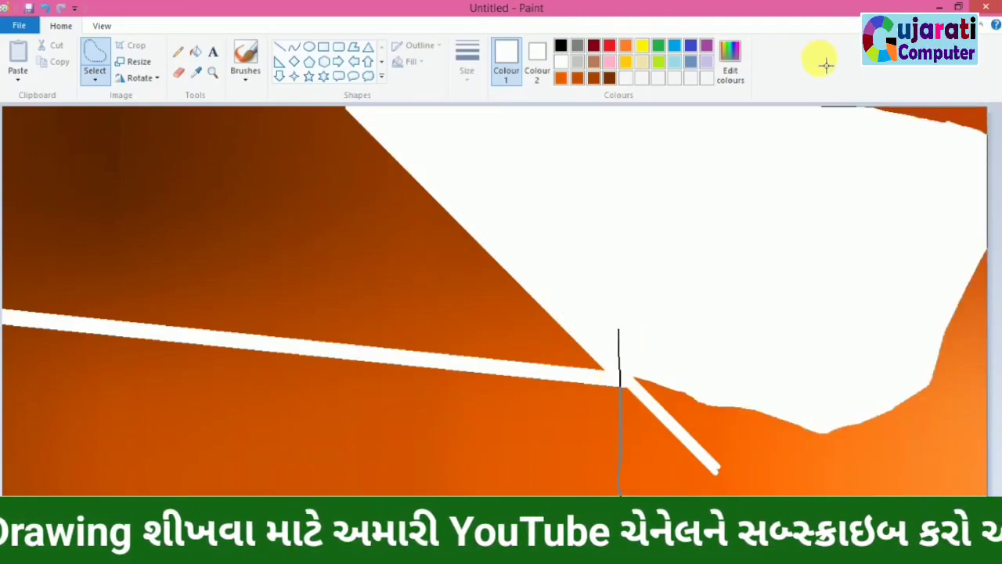
- Delete the remaining gradient outside the wedge with free-form selections and reduce the canvas to about 1328 × 538 px
drag(828, 62, 615, 332)
key(Delete)
mouse_move(634, 379)
mouse_down()
mouse_move(222, 339)
mouse_move(6, 333)
mouse_move(633, 380)
mouse_up()
key(Delete)
drag(984, 304, 980, 305)
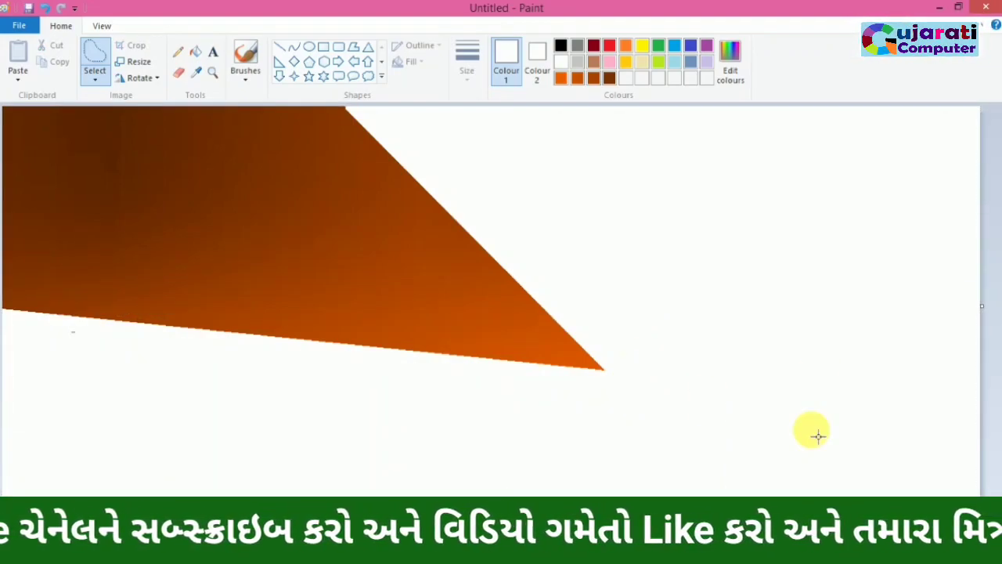
- Draw a small circle with gold outline and solid gold fill in the middle of the wedge as the sun
click(309, 47)
click(625, 62)
click(536, 58)
click(624, 62)
click(410, 61)
click(420, 96)
drag(291, 218, 327, 240)
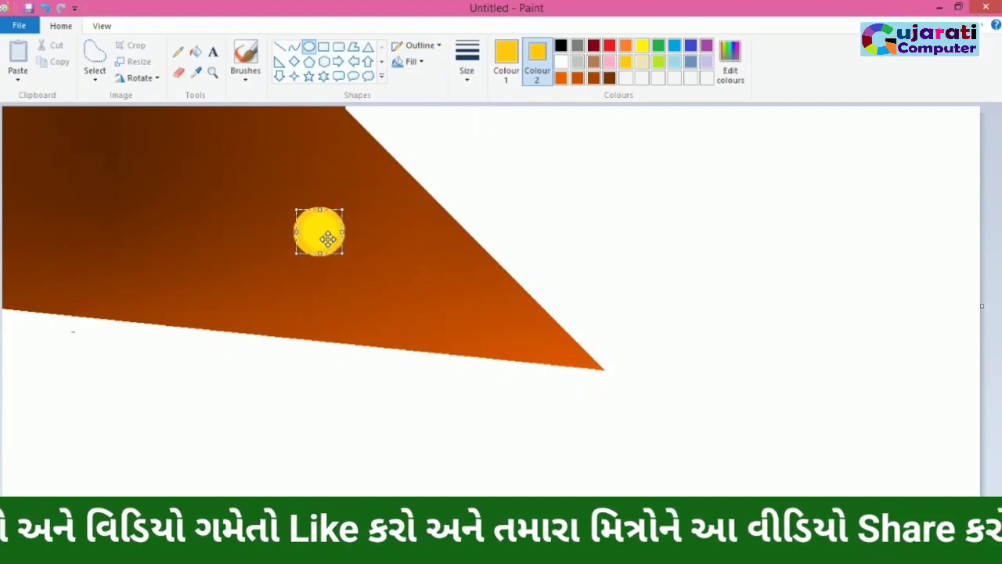
- Sample a dark brown from the wedge's gradient with the colour picker for the cloud streaks
click(95, 75)
click(125, 115)
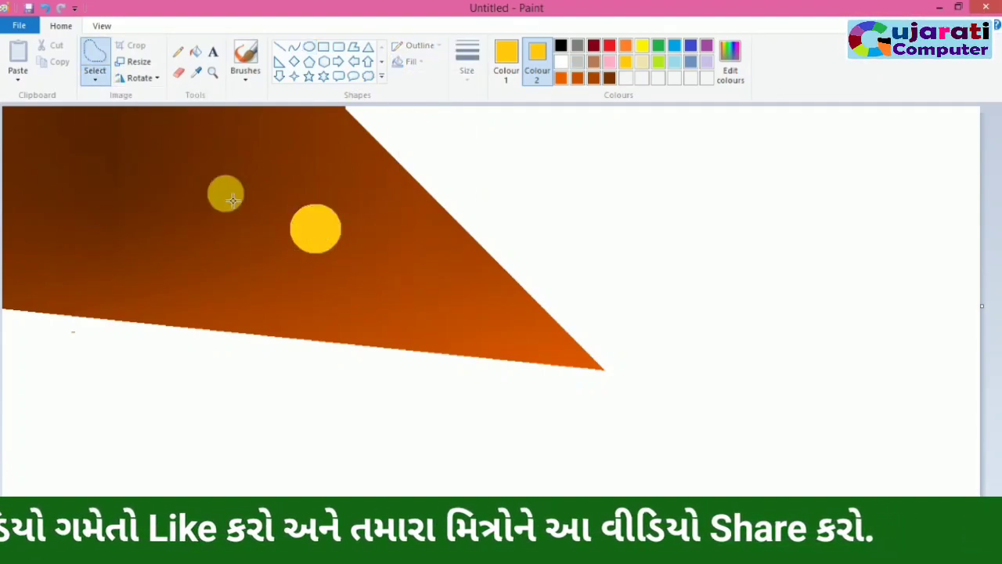
drag(180, 190, 233, 205)
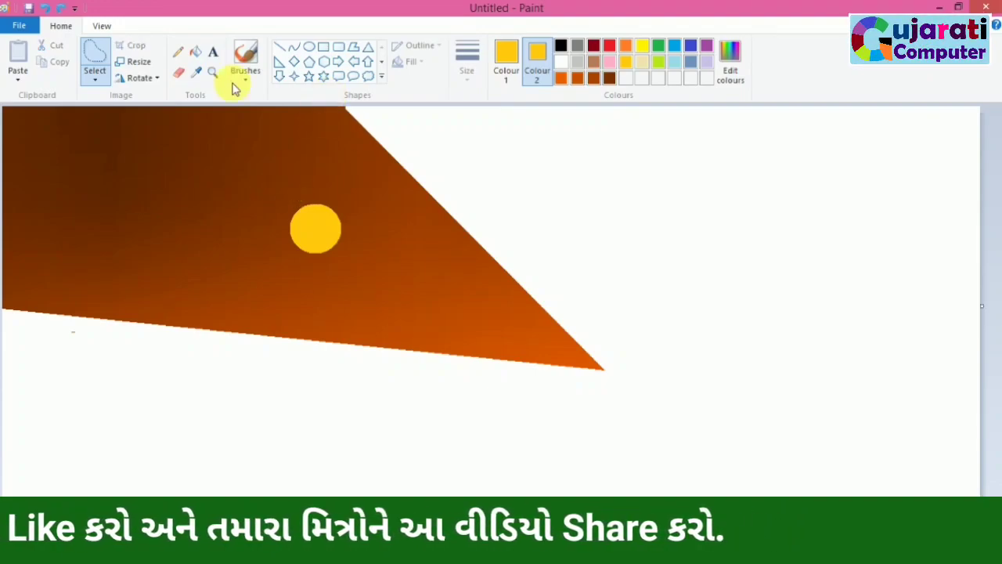
click(195, 74)
click(223, 211)
key(ctrl+z)
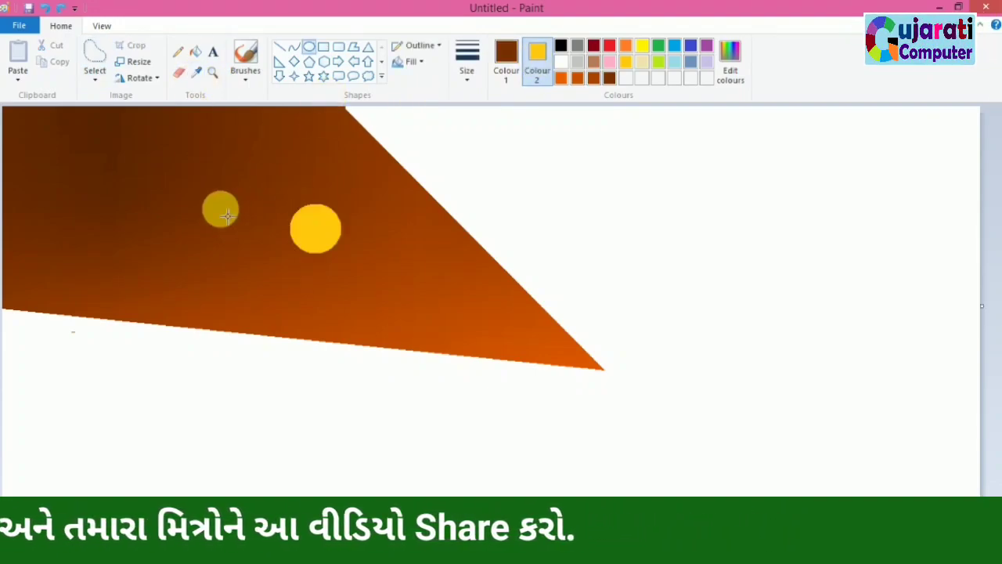
key(ctrl+y)
- Cut small free-form cloud streaks in the dark area left of the sun, filled with the brown background colour
click(101, 58)
mouse_move(114, 177)
mouse_down()
mouse_move(143, 180)
mouse_move(97, 214)
mouse_move(119, 199)
mouse_up()
key(Delete)
mouse_move(135, 236)
mouse_down()
mouse_move(112, 251)
mouse_move(159, 244)
mouse_up()
key(Delete)
key(Delete)
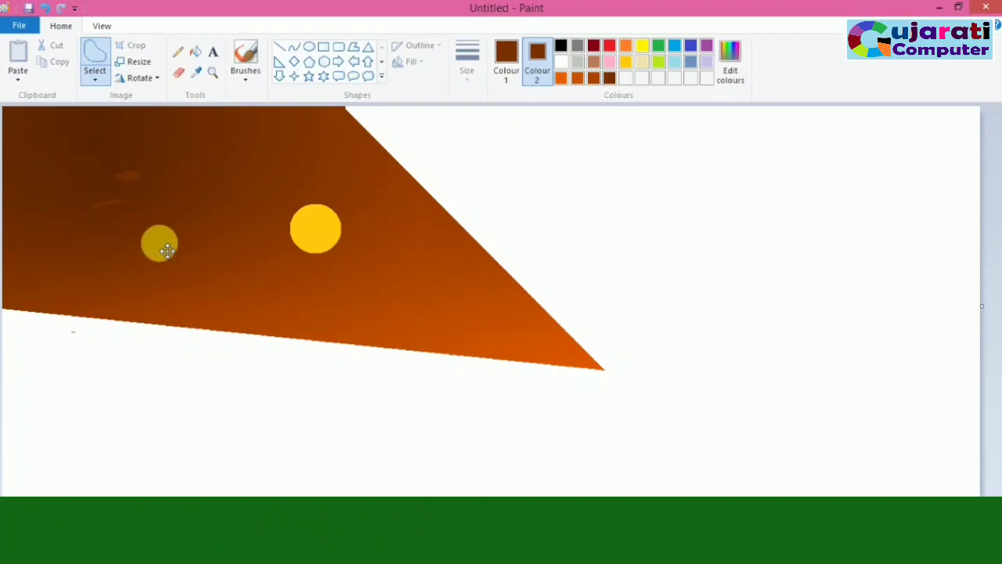
- Cut thin brown cloud streaks across and around the gold sun with free-form selections
mouse_move(304, 298)
mouse_down()
mouse_move(295, 264)
mouse_move(278, 273)
mouse_move(313, 226)
mouse_move(287, 235)
mouse_up()
click(314, 244)
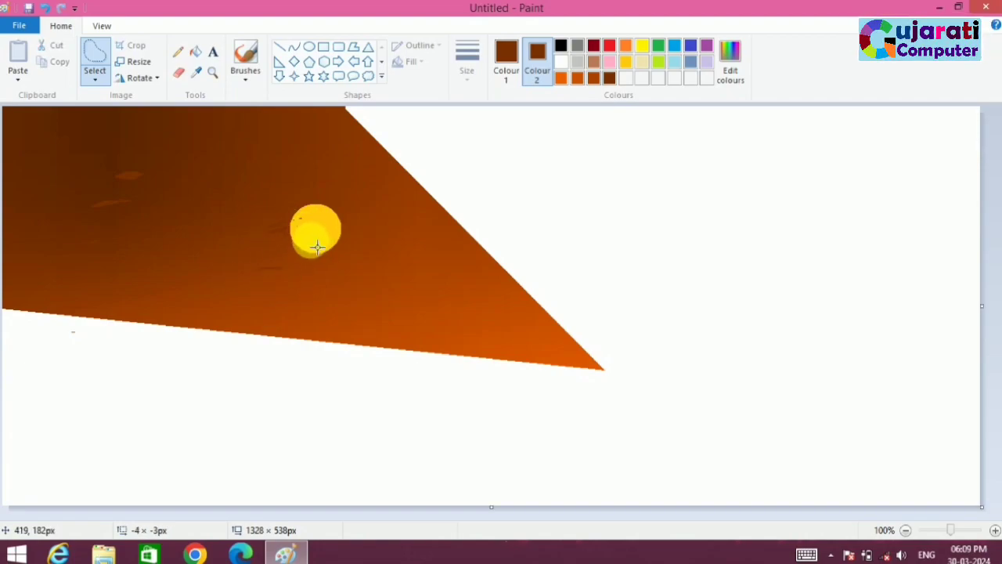
drag(289, 251, 288, 252)
key(Delete)
key(ctrl+z)
mouse_move(330, 223)
mouse_down()
mouse_move(359, 225)
mouse_move(328, 223)
mouse_up()
drag(328, 223, 303, 270)
- Add thin orange cloud streaks left of and below the sun, using the custom oranges as cut-out colours
click(561, 79)
drag(125, 151, 208, 152)
drag(30, 166, 30, 165)
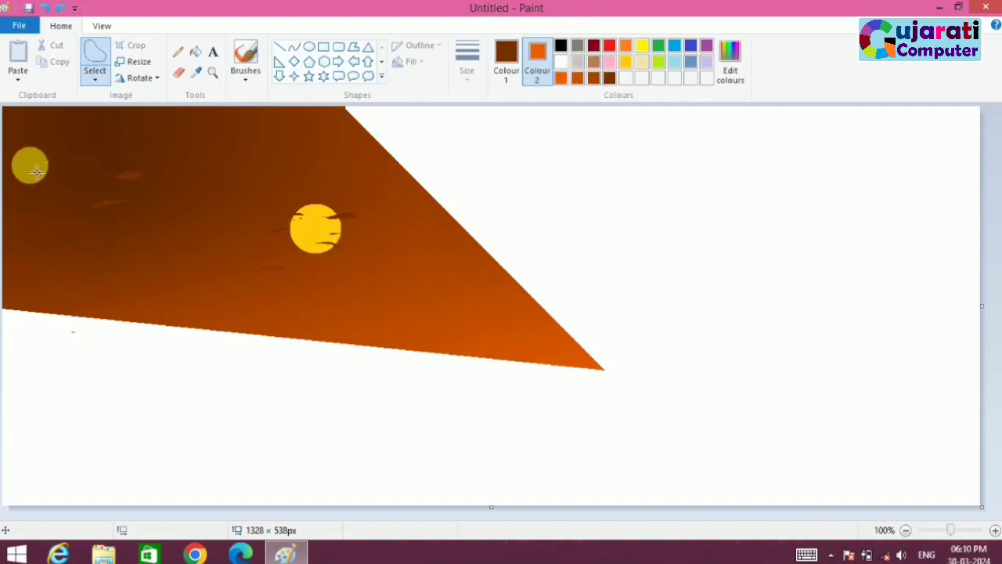
click(580, 79)
click(505, 63)
click(578, 77)
drag(188, 149, 224, 299)
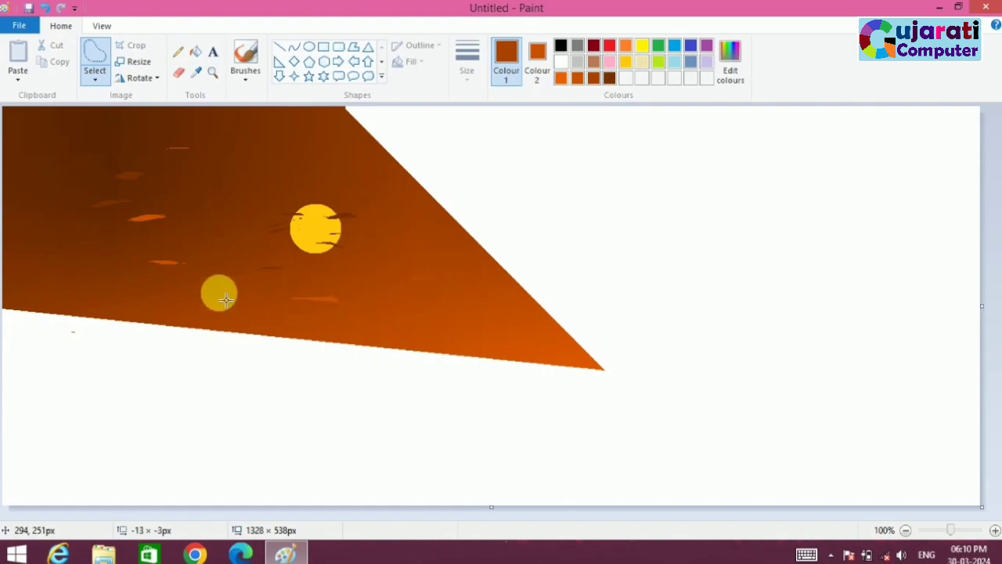
- Draw four small black birds stacked above the gold sun with the Pencil at a thick line size
click(177, 52)
click(465, 63)
click(476, 192)
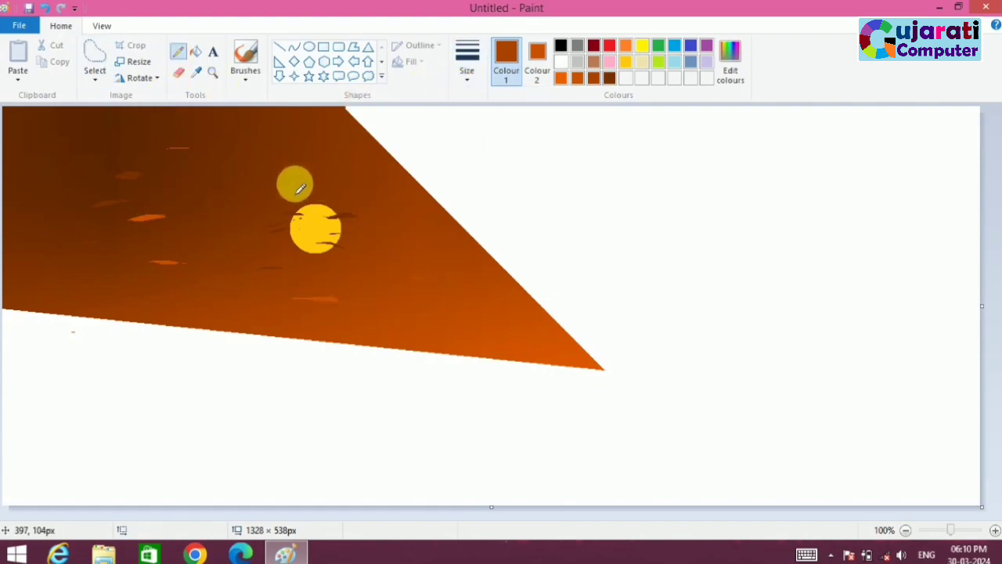
click(560, 45)
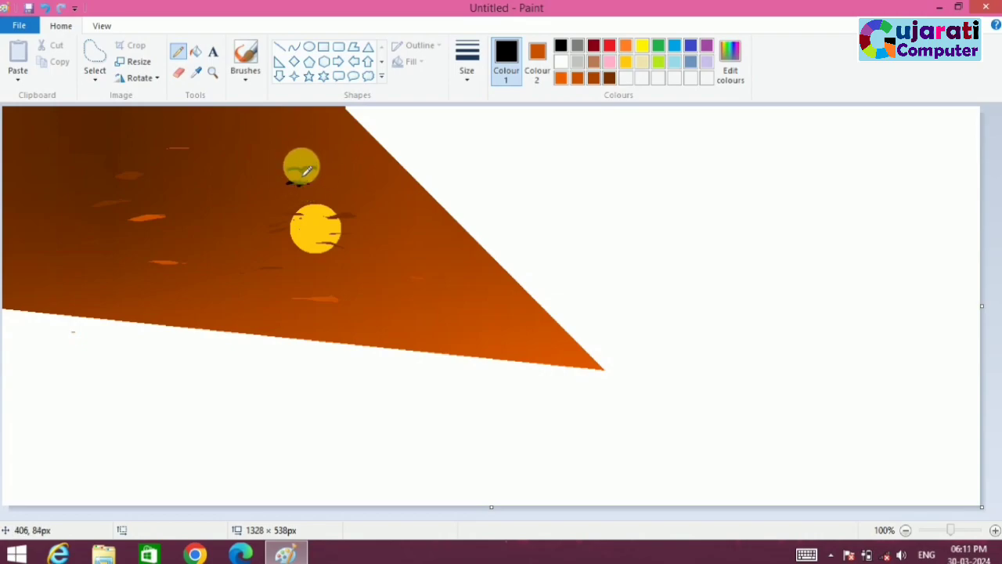
click(465, 63)
click(470, 134)
click(994, 530)
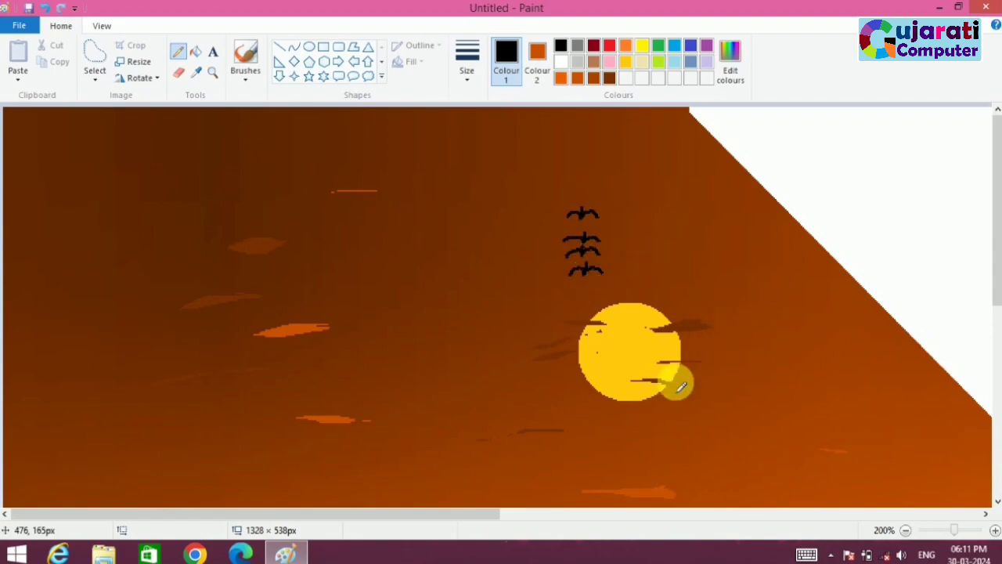
- Draw four black birds below the sun and one bird on each side just above it
drag(649, 440, 702, 443)
key(ctrl+z)
key(ctrl+z)
mouse_move(605, 446)
mouse_down()
mouse_move(744, 438)
mouse_move(697, 420)
mouse_up()
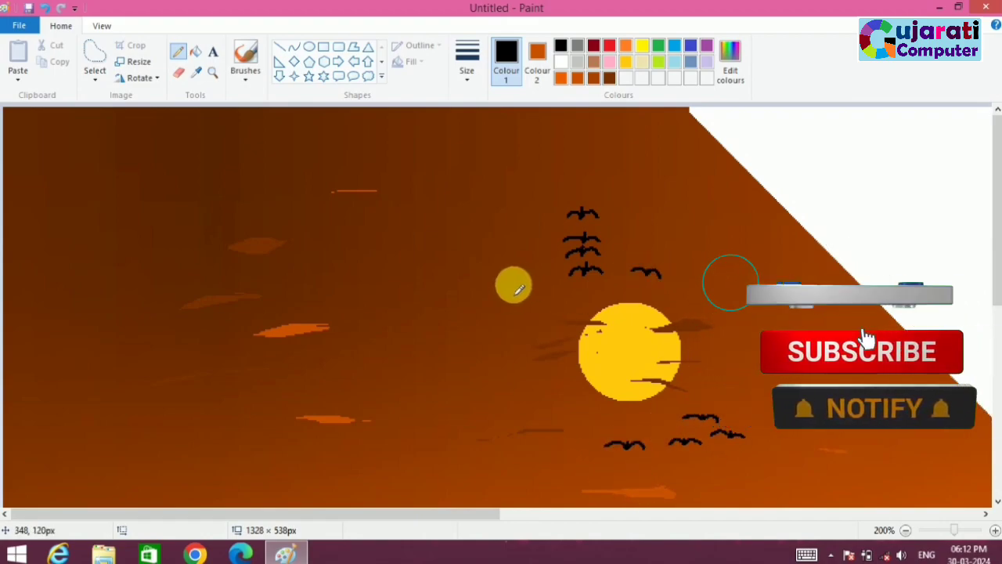
drag(515, 293, 552, 297)
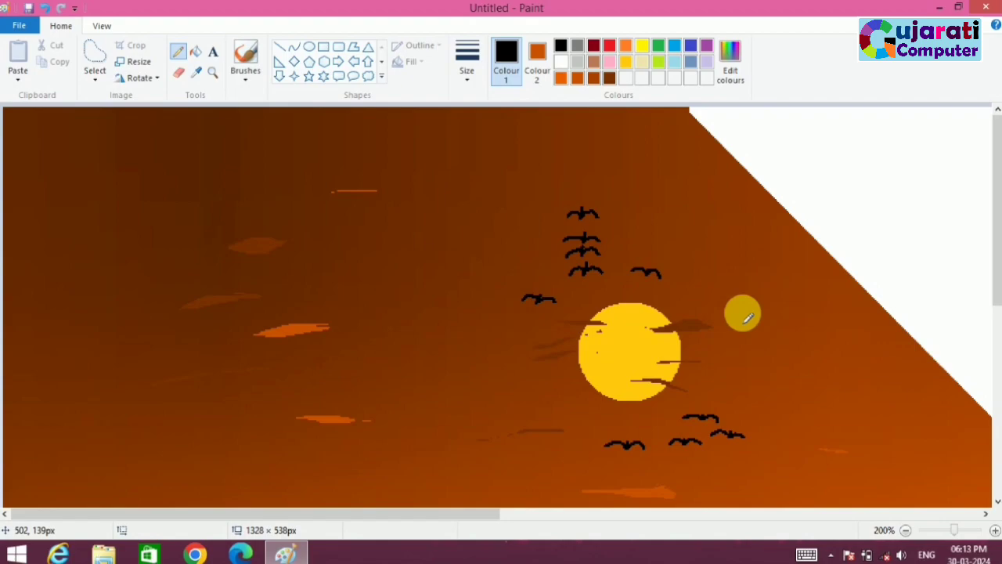
click(905, 531)
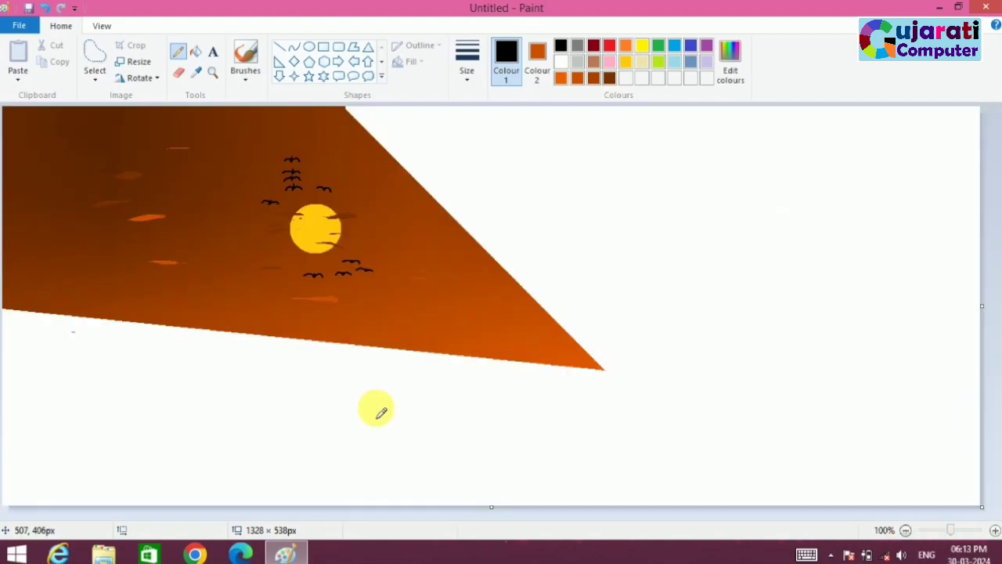
- Try custom brown, blue-grey and purple as fill colours for the topmost bird
click(195, 52)
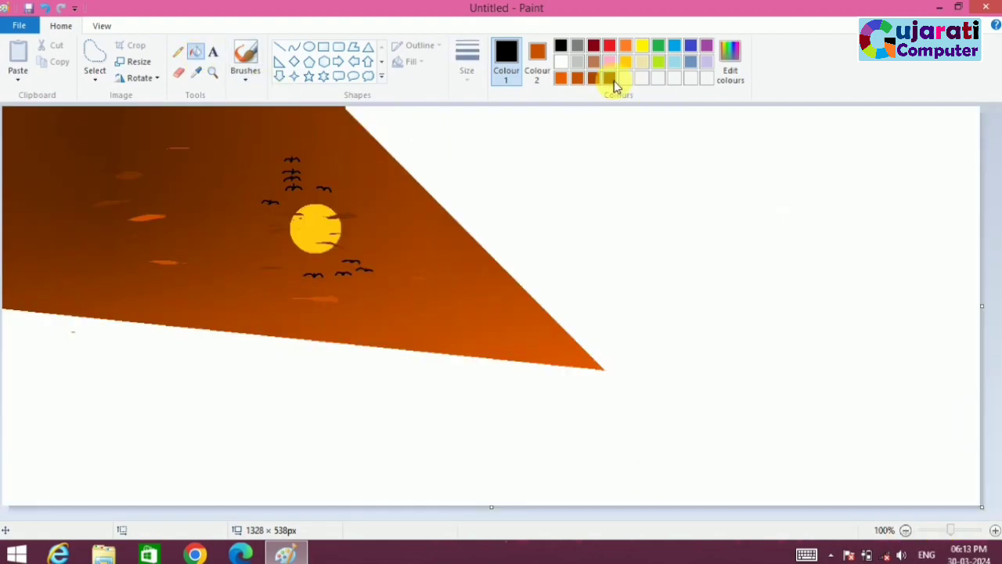
click(610, 78)
click(994, 531)
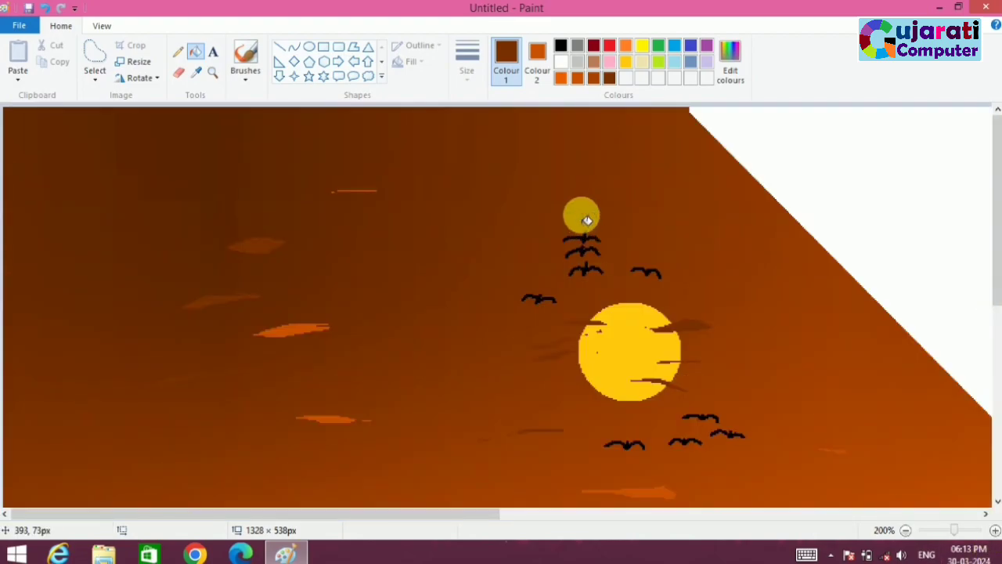
click(692, 61)
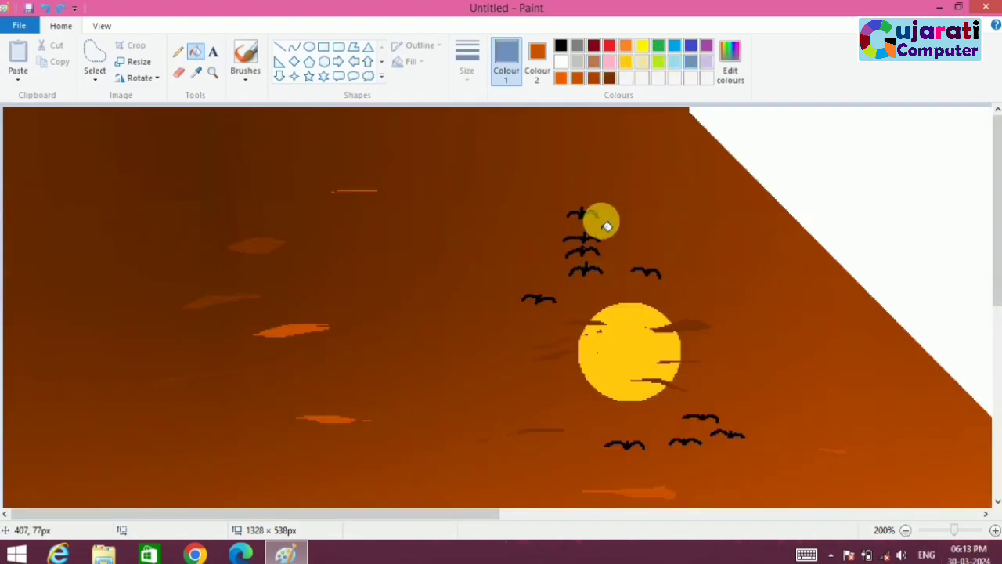
click(706, 45)
click(582, 214)
key(ctrl+z)
- Mix a darker shade of the custom brown as the foreground colour
click(609, 79)
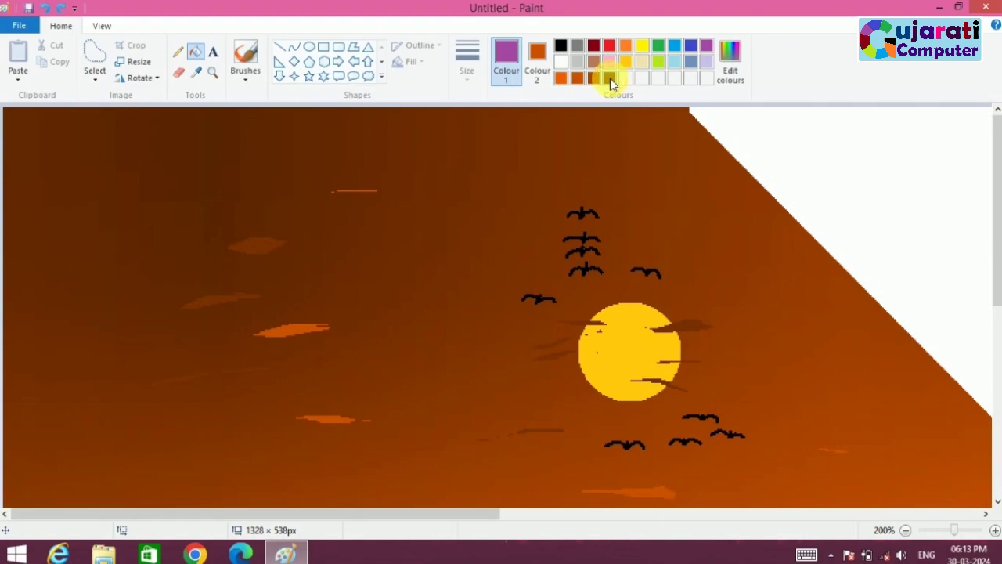
click(729, 61)
click(664, 294)
click(368, 378)
- Fill every bird above and below the sun with the very dark brown
click(583, 213)
click(583, 239)
click(583, 251)
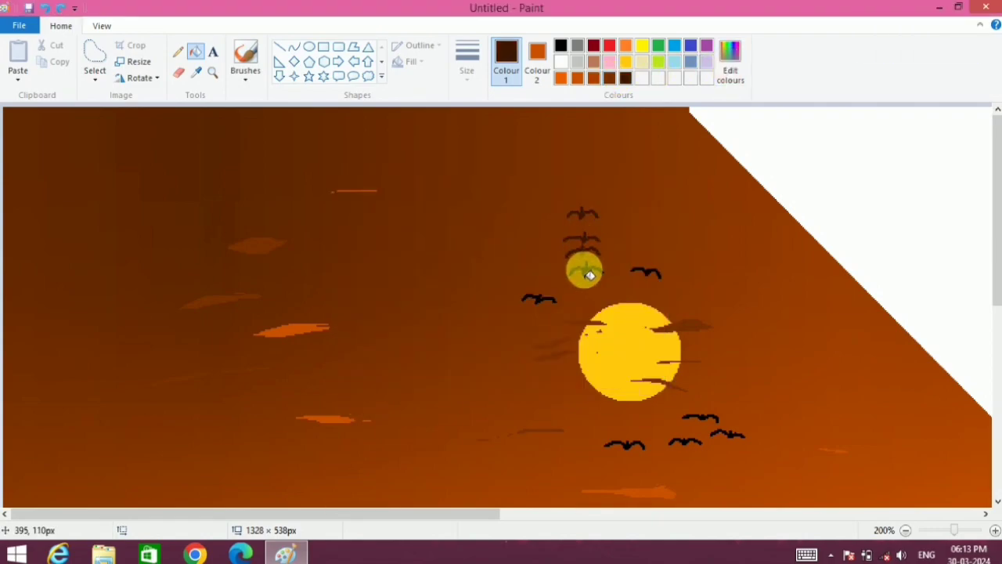
click(587, 271)
click(538, 299)
click(648, 274)
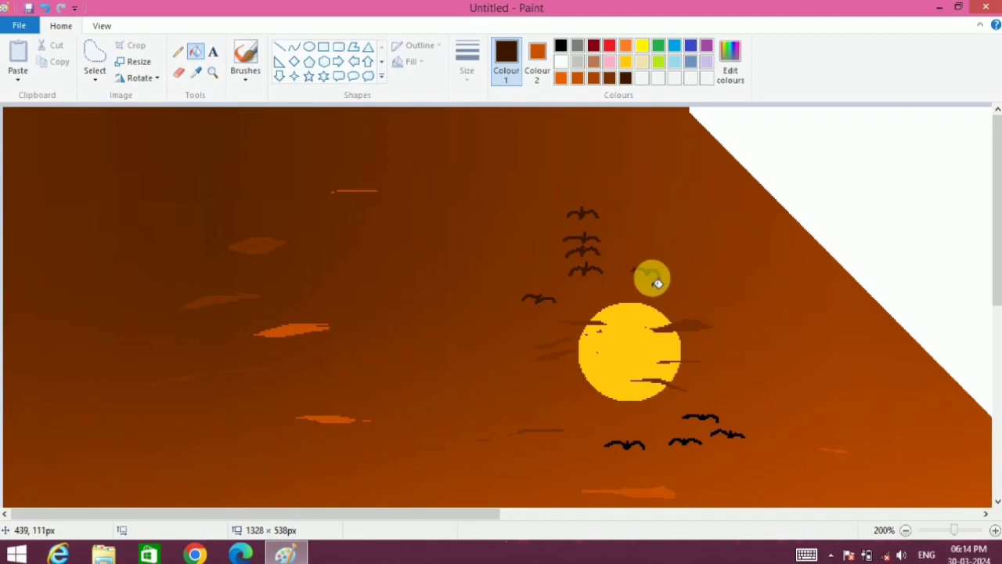
click(703, 416)
click(627, 446)
click(684, 442)
click(739, 437)
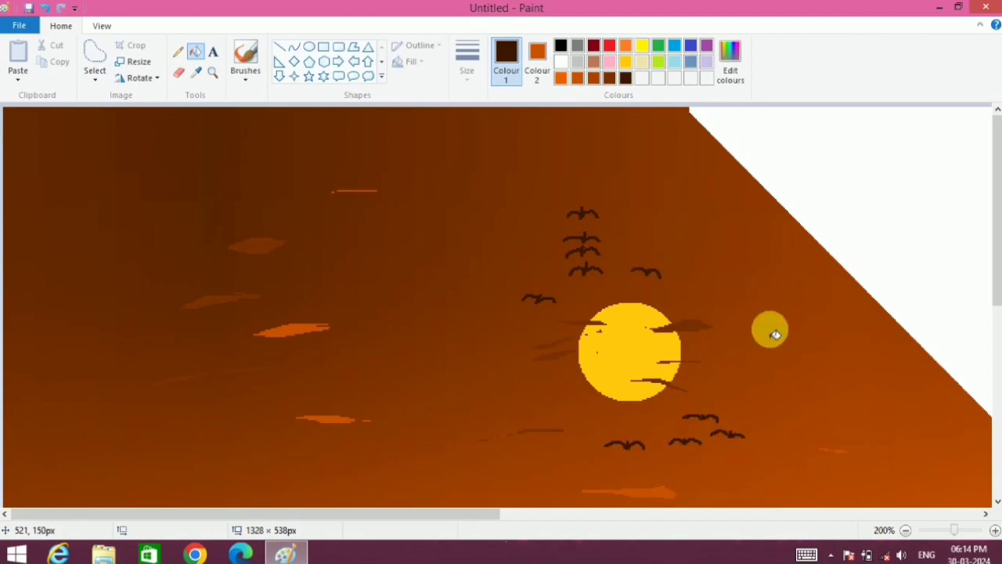
click(905, 530)
- Set the background colour to white and select the whole wedge with a transparent rectangular selection
click(537, 62)
click(560, 61)
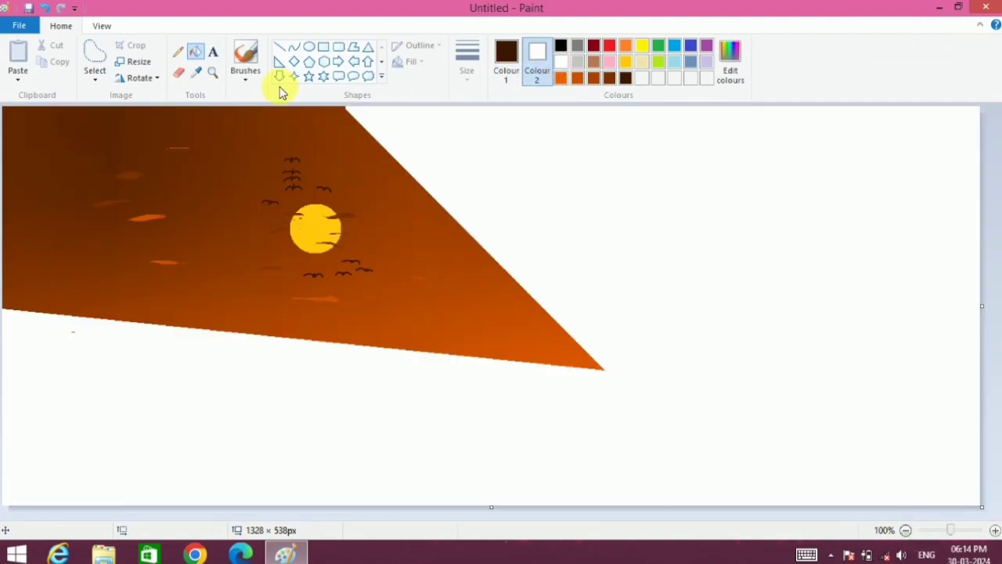
click(95, 79)
click(134, 212)
click(94, 79)
click(141, 112)
drag(628, 384, 105, 38)
- Save the picture as sdsds and start a new blank canvas
click(19, 25)
mouse_move(45, 148)
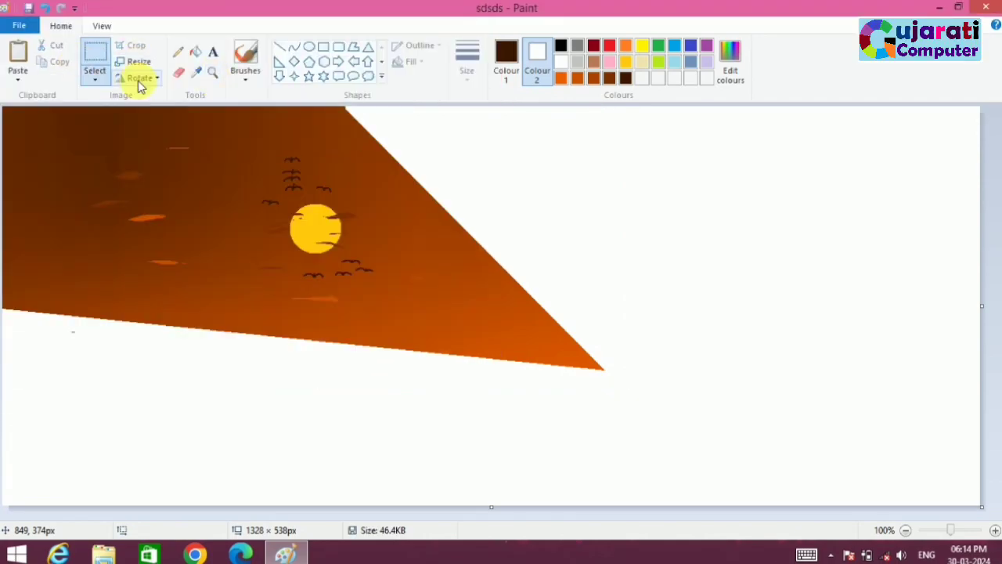
click(140, 78)
click(19, 26)
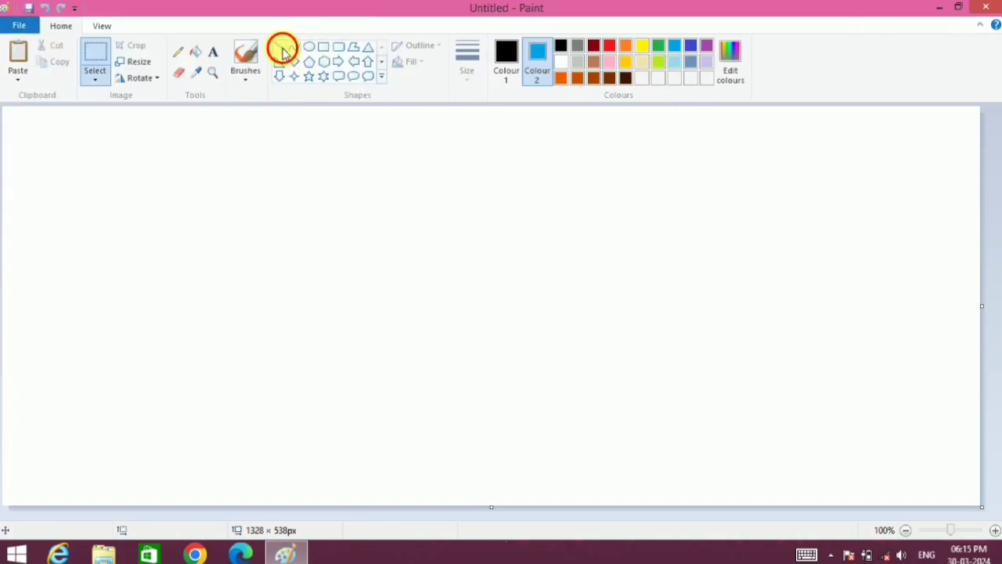
- Brush a thick wavy turquoise-blue band across the lower canvas, with white as the background colour
click(245, 72)
click(246, 105)
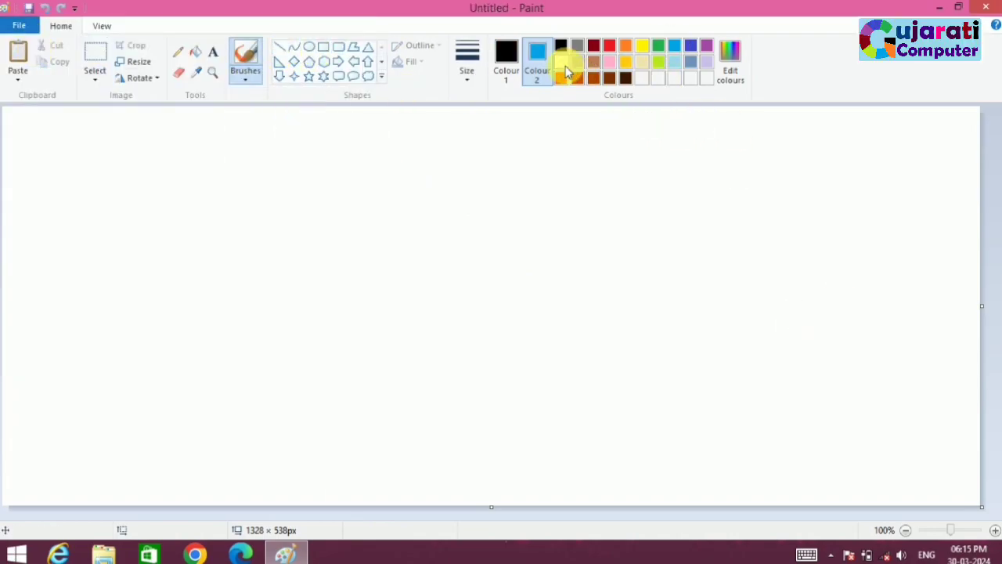
click(563, 63)
click(506, 62)
click(672, 46)
mouse_move(971, 415)
mouse_down()
mouse_move(5, 425)
mouse_move(152, 431)
mouse_move(166, 423)
mouse_move(986, 400)
mouse_move(835, 410)
mouse_move(82, 407)
mouse_move(6, 429)
mouse_up()
- Outline an indigo band above the turquoise one with two wavy brush strokes, and fill both bands with their colours
click(692, 48)
mouse_move(239, 382)
mouse_down()
mouse_move(43, 395)
mouse_move(239, 373)
mouse_move(435, 385)
mouse_move(415, 392)
mouse_move(845, 393)
mouse_move(970, 382)
mouse_up()
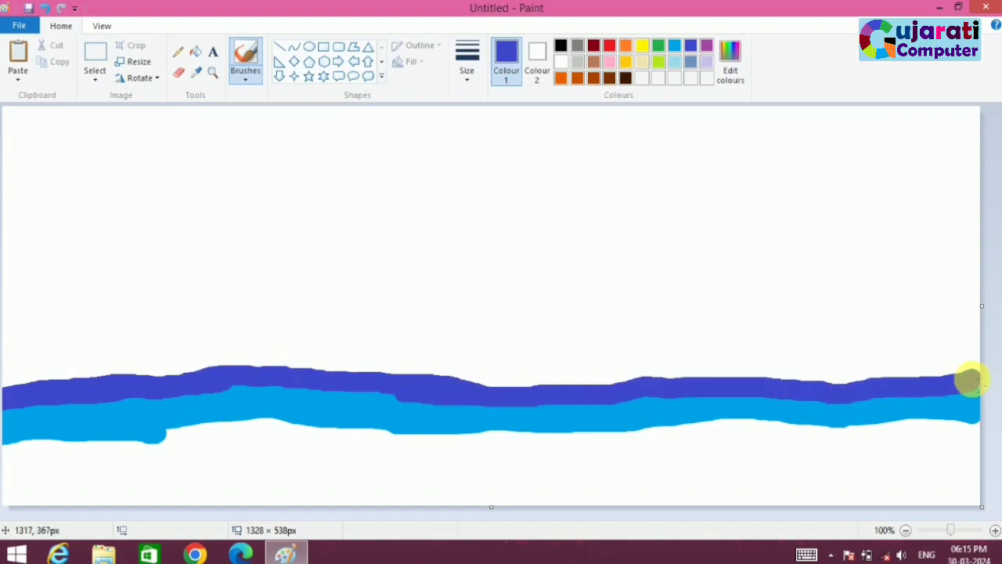
drag(976, 273, 4, 274)
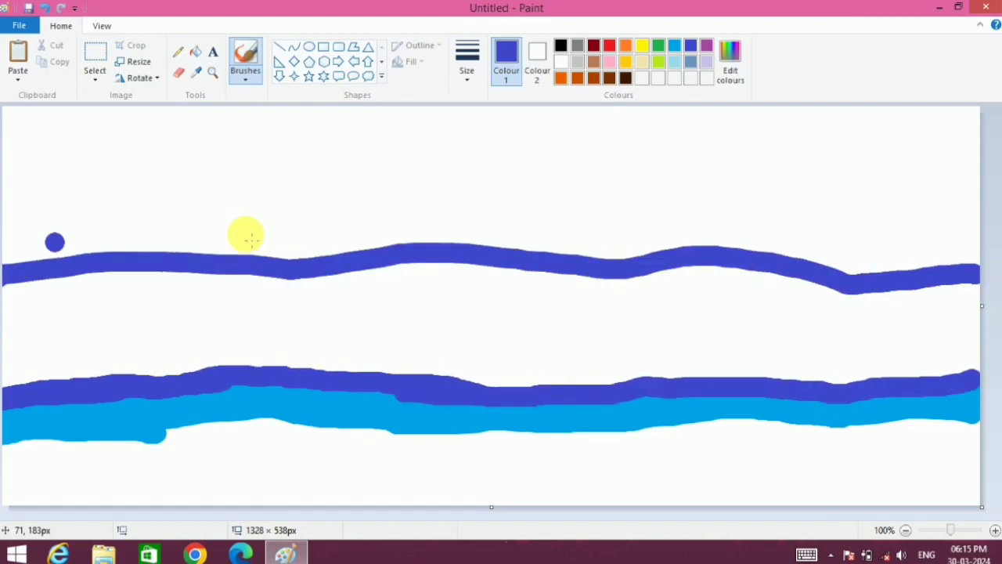
click(195, 54)
click(247, 306)
click(453, 461)
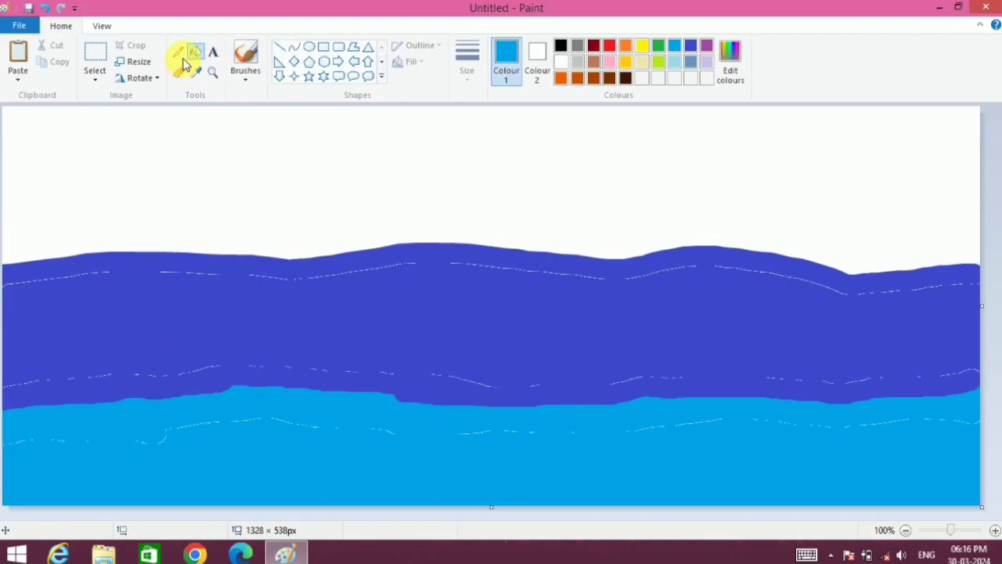
- Brush over the thin white gaps in the turquoise and indigo bands with the matching colours
click(246, 57)
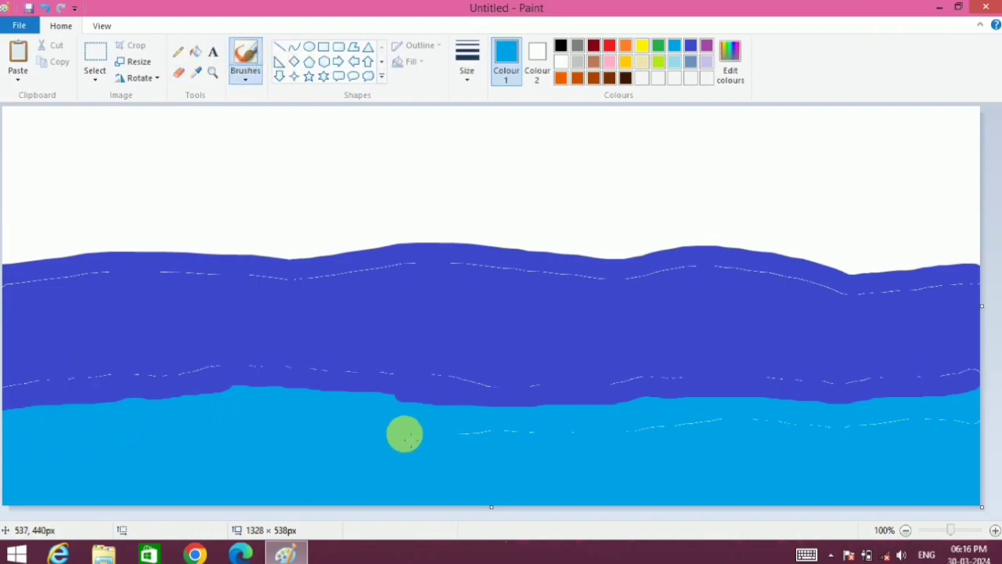
click(196, 72)
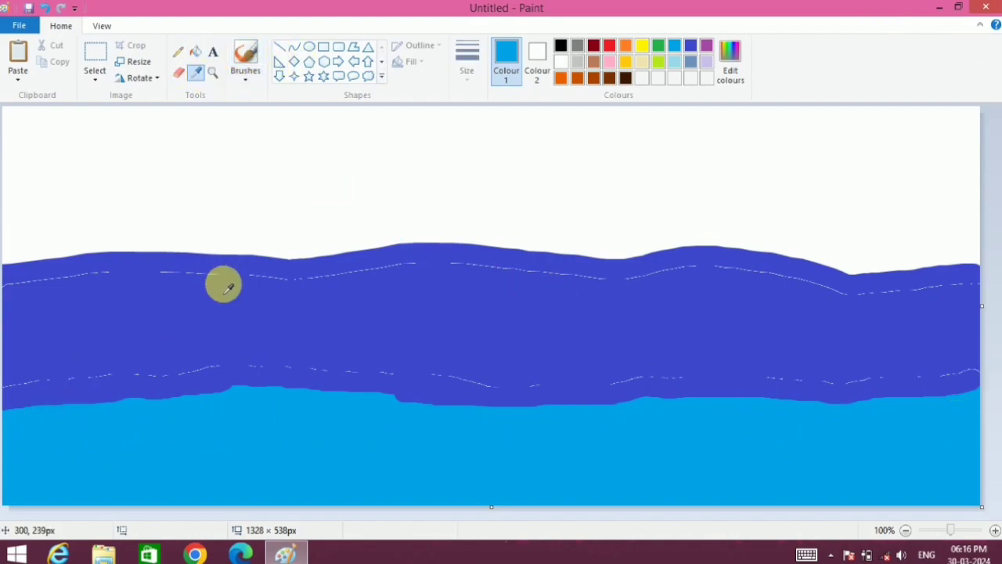
click(224, 282)
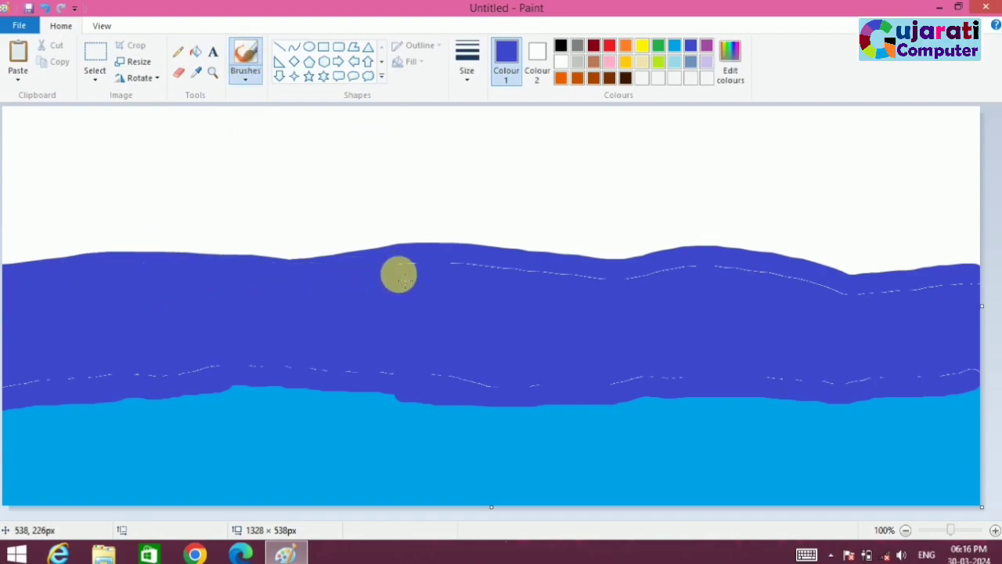
mouse_move(576, 279)
mouse_down()
mouse_move(678, 271)
mouse_move(775, 283)
mouse_up()
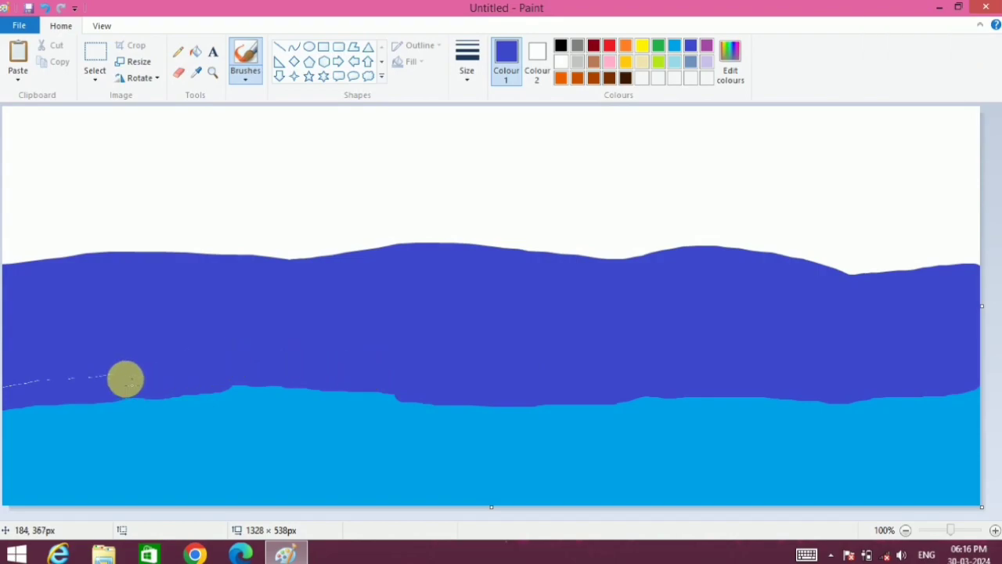
- Mix a dark navy from the indigo and paint a wavy band of it above the indigo band
click(730, 63)
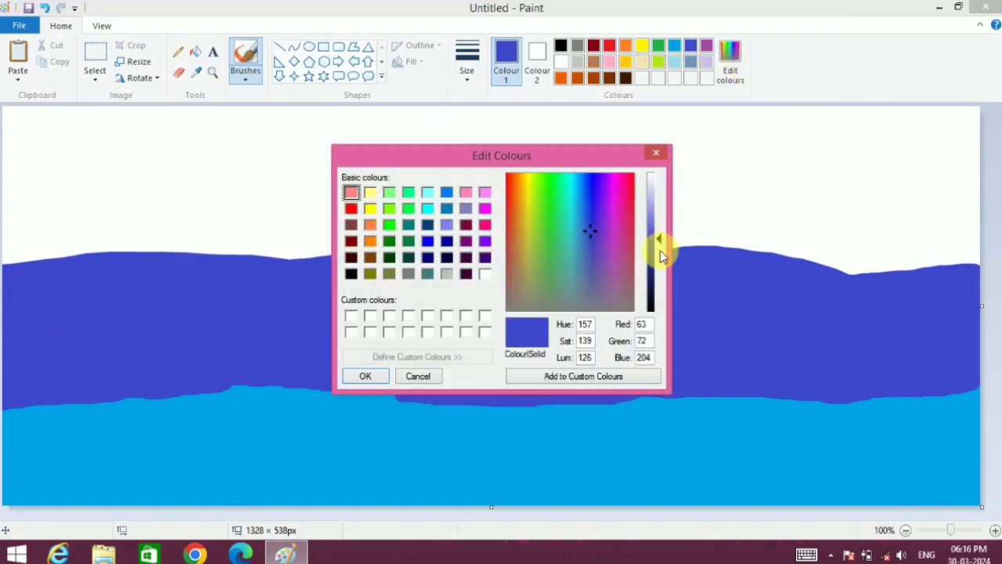
click(362, 377)
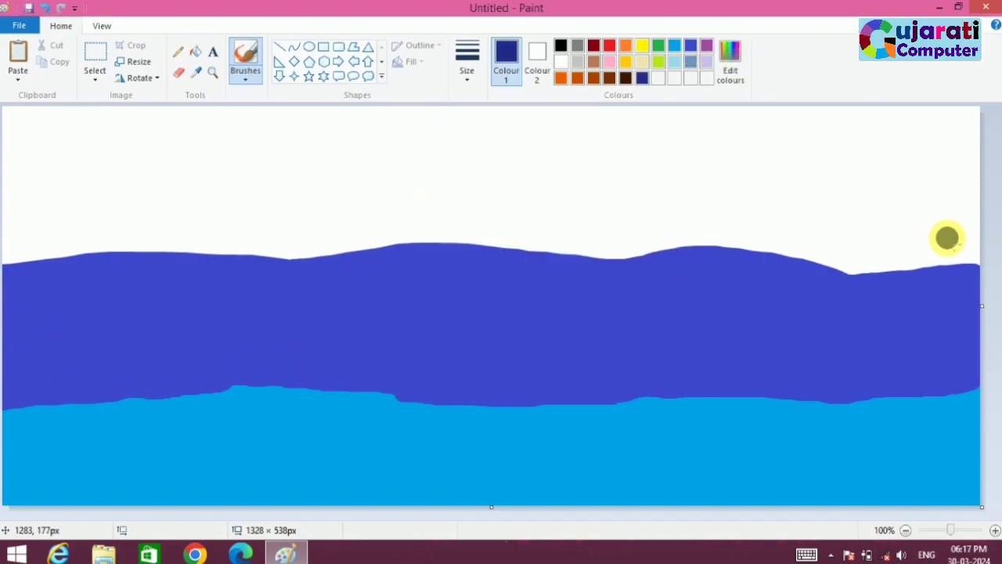
mouse_move(967, 251)
mouse_down()
mouse_move(798, 265)
mouse_move(730, 253)
mouse_move(421, 246)
mouse_move(4, 257)
mouse_move(143, 240)
mouse_move(453, 233)
mouse_move(965, 243)
mouse_move(610, 215)
mouse_move(349, 227)
mouse_move(169, 213)
mouse_move(4, 225)
mouse_move(5, 200)
mouse_move(480, 210)
mouse_move(363, 205)
mouse_move(935, 201)
mouse_move(516, 180)
mouse_move(227, 191)
mouse_move(99, 177)
mouse_move(994, 180)
mouse_up()
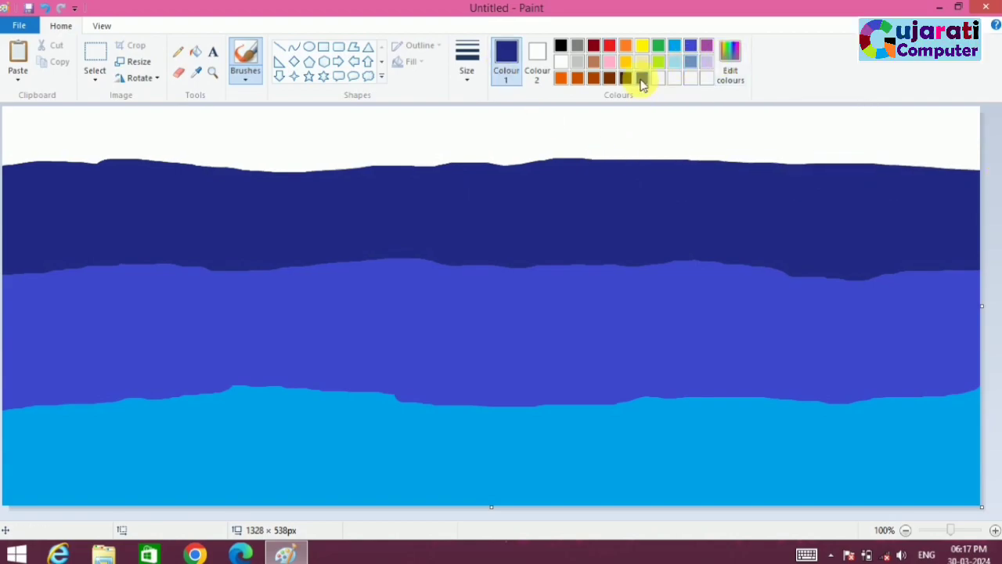
- Mix a near-black navy and paint the remaining white area along the canvas's upper edge with it
click(729, 62)
click(375, 372)
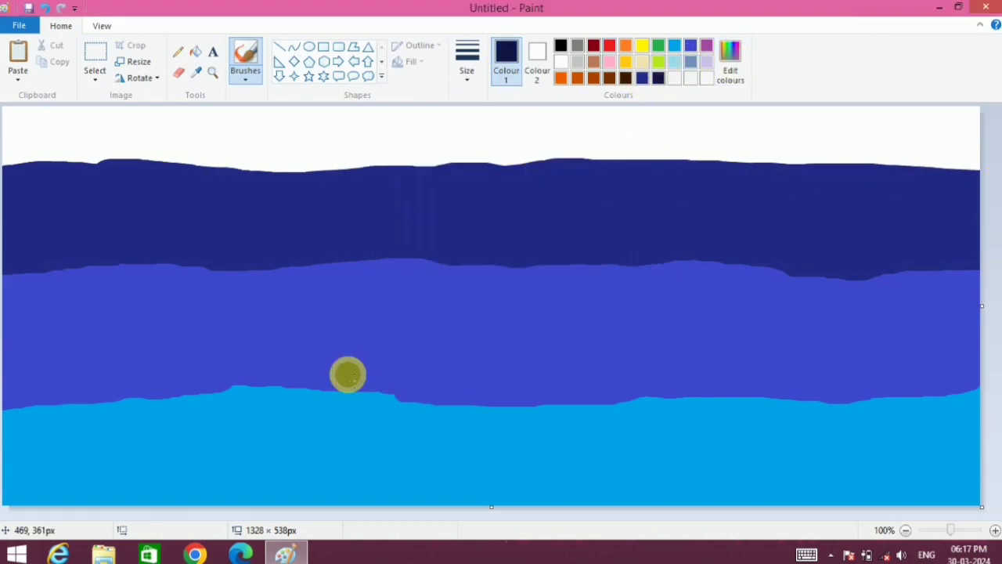
click(728, 63)
drag(671, 268, 657, 297)
click(365, 374)
drag(984, 150, 664, 174)
key(ctrl+z)
mouse_move(948, 159)
mouse_down()
mouse_move(75, 168)
mouse_move(125, 117)
mouse_move(178, 129)
mouse_move(212, 155)
mouse_move(664, 141)
mouse_move(825, 149)
mouse_move(846, 132)
mouse_move(990, 122)
mouse_move(264, 131)
mouse_move(606, 115)
mouse_move(375, 105)
mouse_move(195, 116)
mouse_up()
- Squash the image to a height of 5 pixels without maintaining the aspect ratio
click(140, 62)
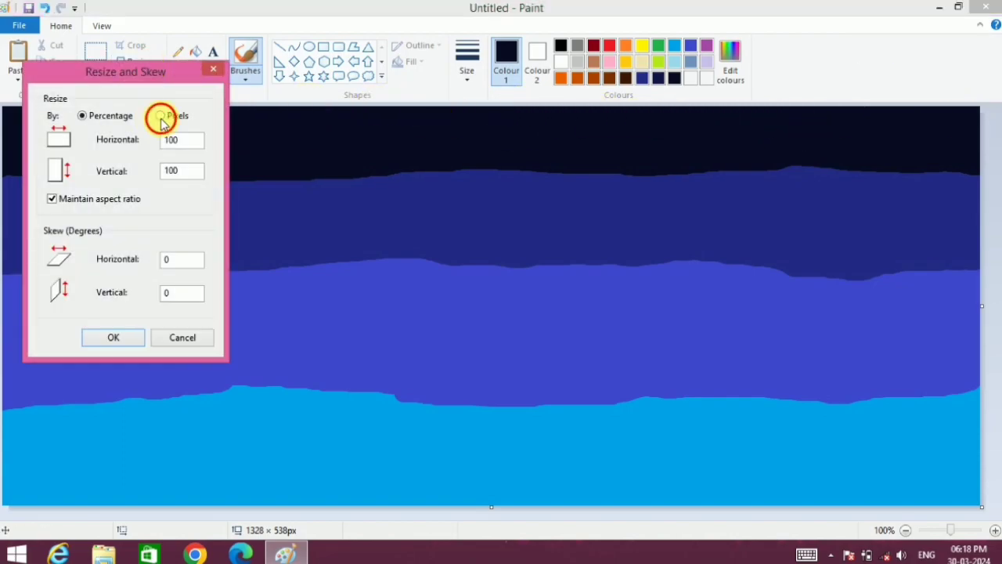
text(5)
key(Return)
- Stretch the image to a height of 538 pixels without maintaining the aspect ratio to blend the bands into a gradient
click(139, 62)
click(160, 115)
click(52, 199)
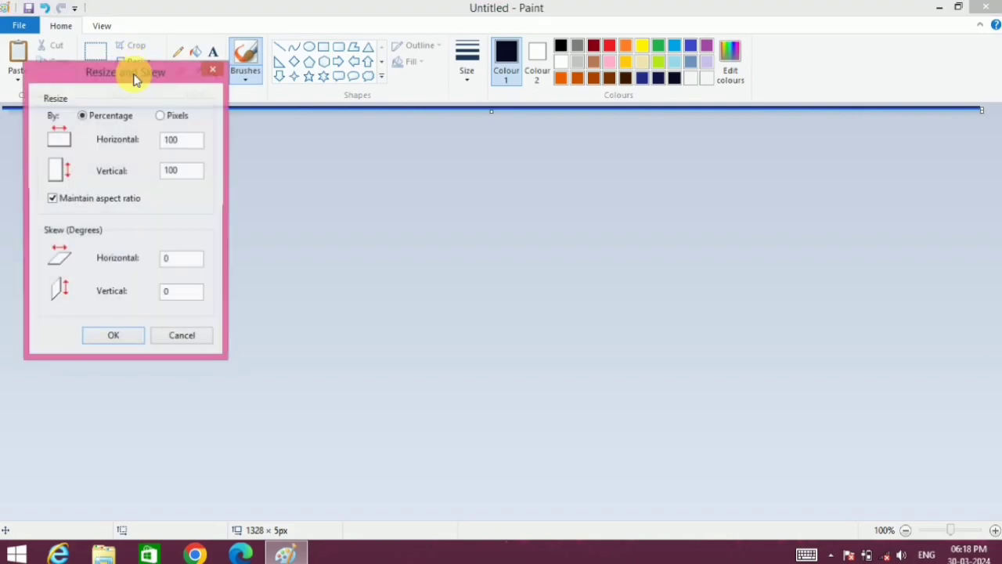
text(38)
key(Return)
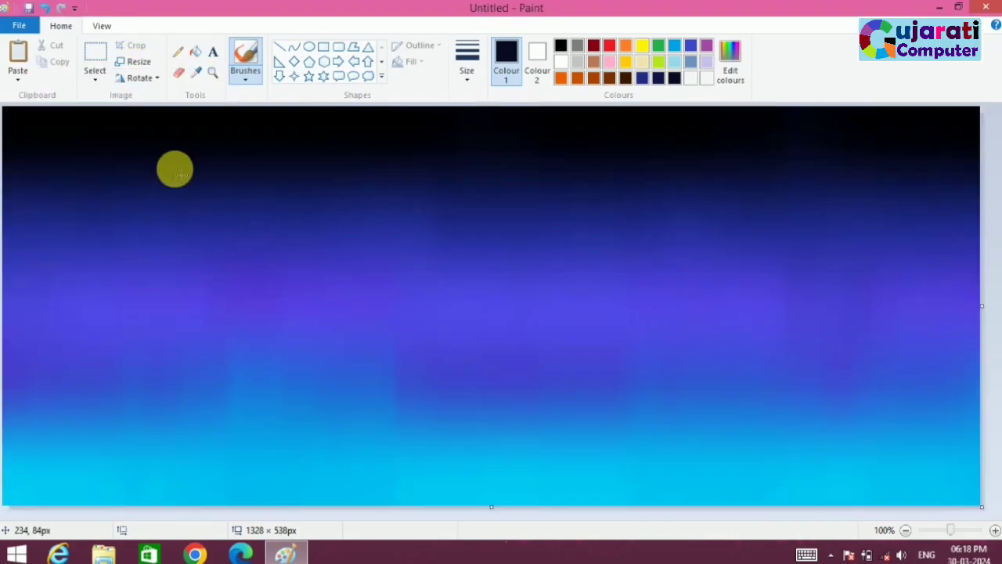
- Paint a solid black mountain silhouette along the lower edge of the sky, from the left side to the canvas's middle
click(100, 60)
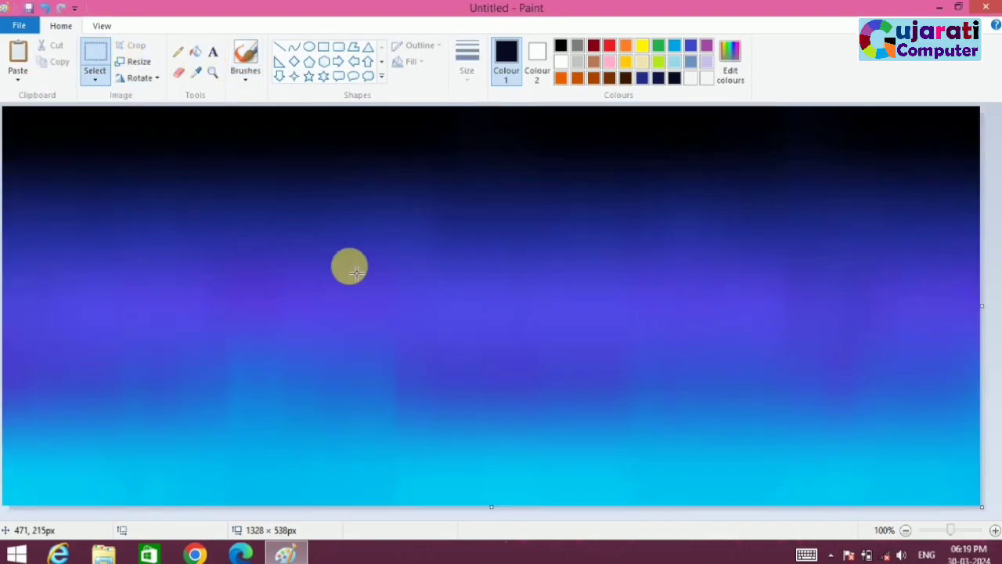
click(245, 74)
click(246, 98)
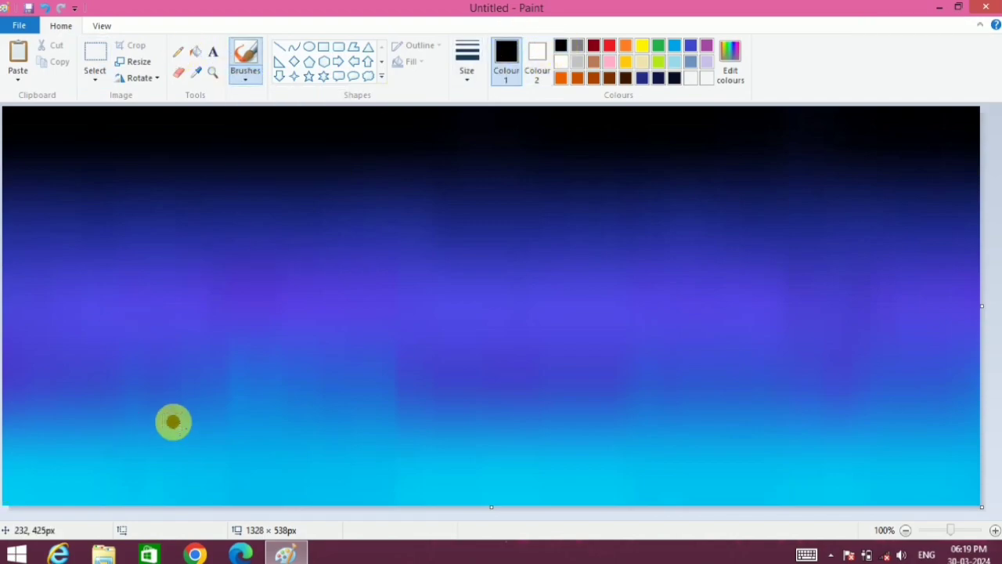
click(994, 531)
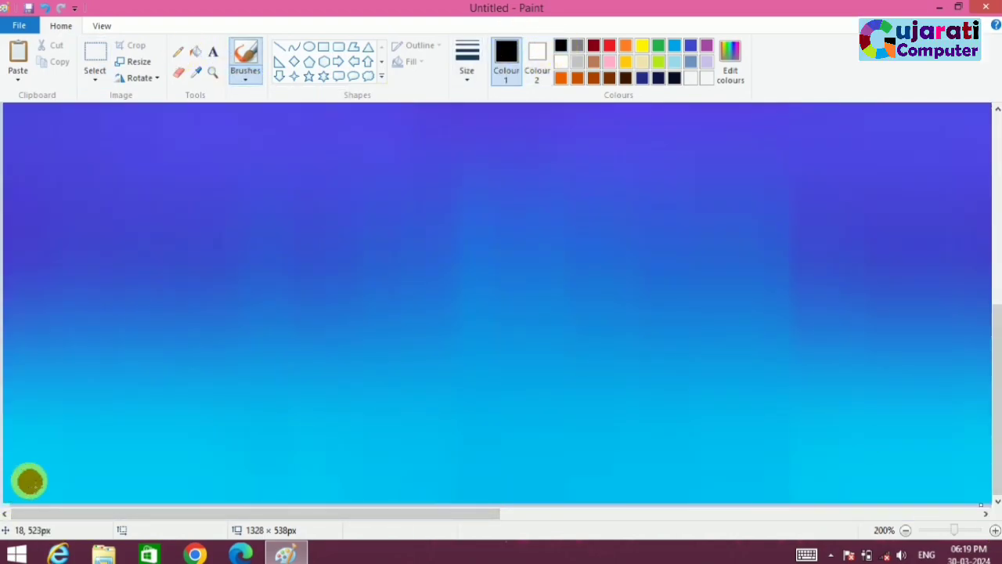
mouse_move(12, 494)
mouse_down()
mouse_move(94, 458)
mouse_move(130, 482)
mouse_move(192, 461)
mouse_move(247, 477)
mouse_move(320, 428)
mouse_move(368, 457)
mouse_move(431, 433)
mouse_move(513, 467)
mouse_move(570, 436)
mouse_move(690, 457)
mouse_move(838, 409)
mouse_move(947, 467)
mouse_move(994, 461)
mouse_up()
mouse_move(491, 470)
mouse_down()
mouse_move(425, 454)
mouse_move(270, 479)
mouse_move(86, 474)
mouse_move(280, 496)
mouse_move(336, 461)
mouse_move(463, 497)
mouse_move(599, 438)
mouse_move(642, 474)
mouse_move(833, 438)
mouse_move(897, 463)
mouse_move(829, 481)
mouse_up()
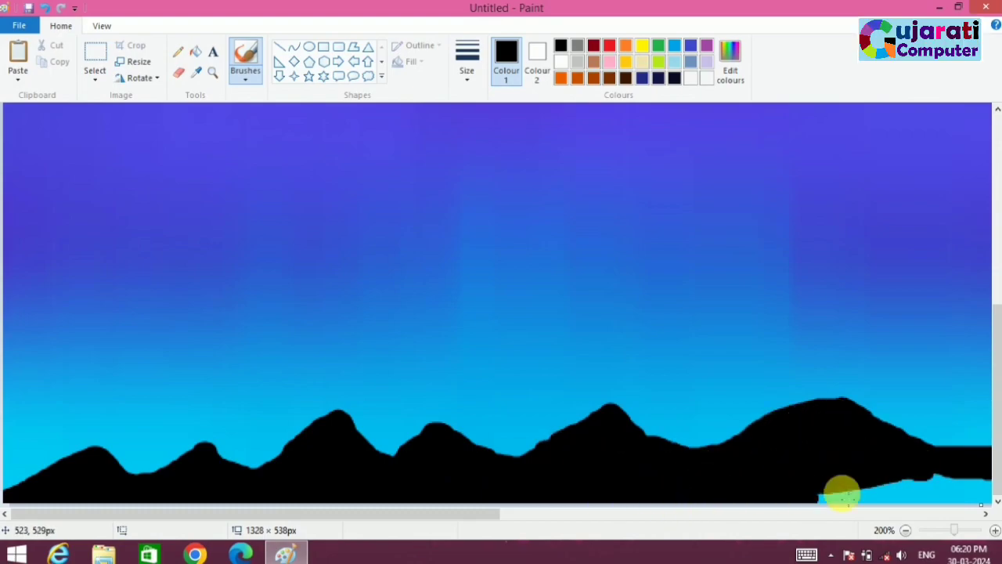
mouse_move(971, 479)
mouse_down()
mouse_move(892, 508)
mouse_move(638, 508)
mouse_up()
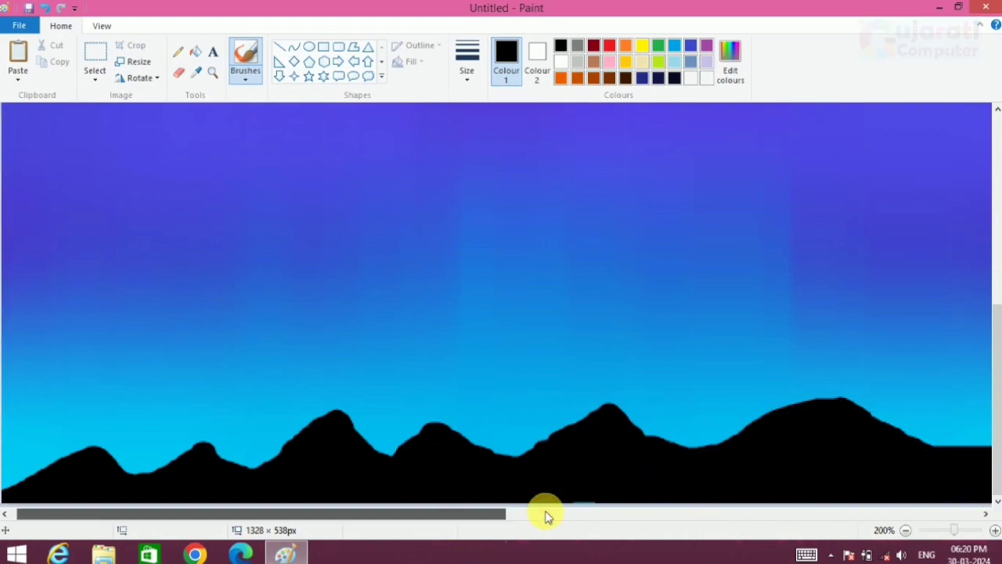
- Extend the black silhouette with more peaks through the middle toward the right side and fill the area beneath them
drag(453, 512, 856, 540)
mouse_move(156, 462)
mouse_down()
mouse_move(235, 416)
mouse_move(389, 400)
mouse_move(537, 409)
mouse_move(708, 389)
mouse_move(994, 405)
mouse_up()
mouse_move(823, 514)
mouse_down()
mouse_move(863, 536)
mouse_move(903, 532)
mouse_up()
drag(883, 405, 988, 374)
drag(811, 513, 579, 533)
mouse_move(507, 472)
mouse_down()
mouse_move(607, 442)
mouse_move(519, 460)
mouse_move(666, 465)
mouse_move(551, 491)
mouse_move(588, 496)
mouse_move(680, 450)
mouse_move(704, 422)
mouse_move(743, 430)
mouse_move(699, 438)
mouse_move(878, 475)
mouse_move(898, 497)
mouse_move(852, 432)
mouse_move(936, 442)
mouse_move(919, 438)
mouse_move(934, 502)
mouse_up()
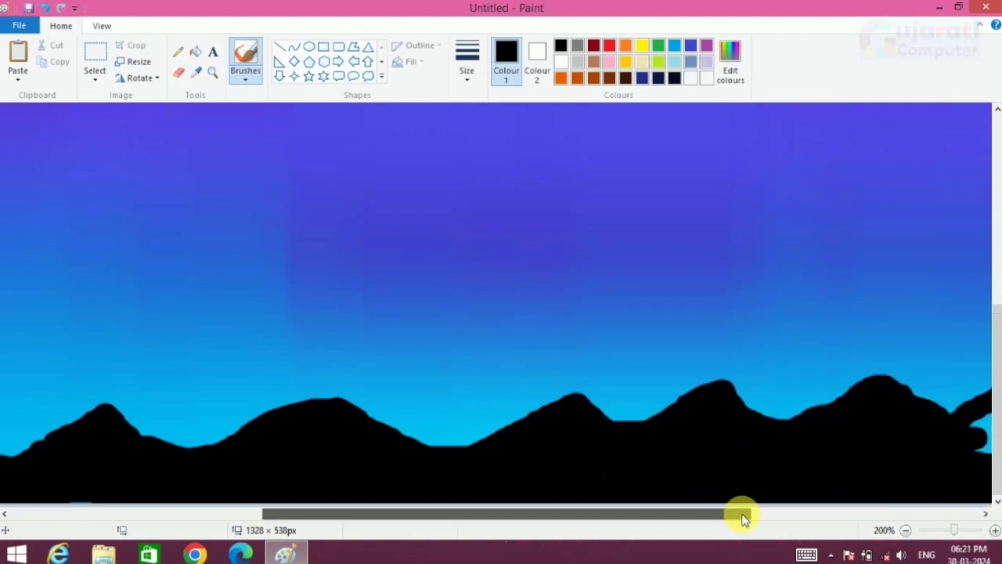
- Shape the remaining black peaks up to the canvas's right edge and fill the blue gaps beneath them
drag(705, 516, 925, 515)
mouse_move(532, 430)
mouse_down()
mouse_move(656, 409)
mouse_move(613, 408)
mouse_up()
mouse_move(613, 367)
mouse_down()
mouse_move(720, 446)
mouse_move(711, 471)
mouse_move(553, 493)
mouse_move(830, 446)
mouse_move(832, 413)
mouse_move(730, 412)
mouse_move(814, 376)
mouse_up()
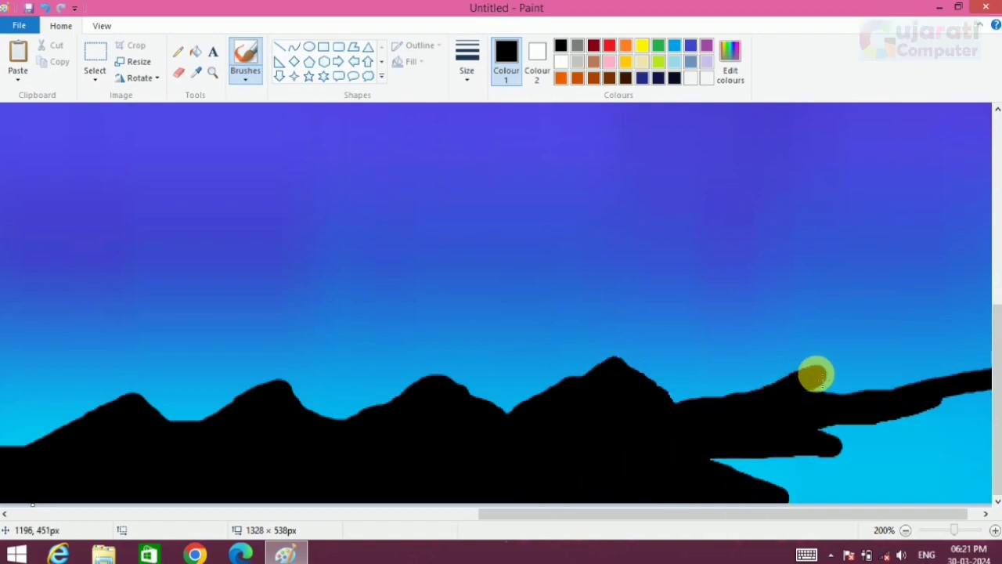
mouse_move(887, 402)
mouse_down()
mouse_move(938, 357)
mouse_move(904, 402)
mouse_move(740, 444)
mouse_move(960, 413)
mouse_up()
mouse_move(733, 448)
mouse_down()
mouse_move(852, 479)
mouse_move(818, 525)
mouse_move(993, 512)
mouse_move(938, 476)
mouse_move(826, 467)
mouse_up()
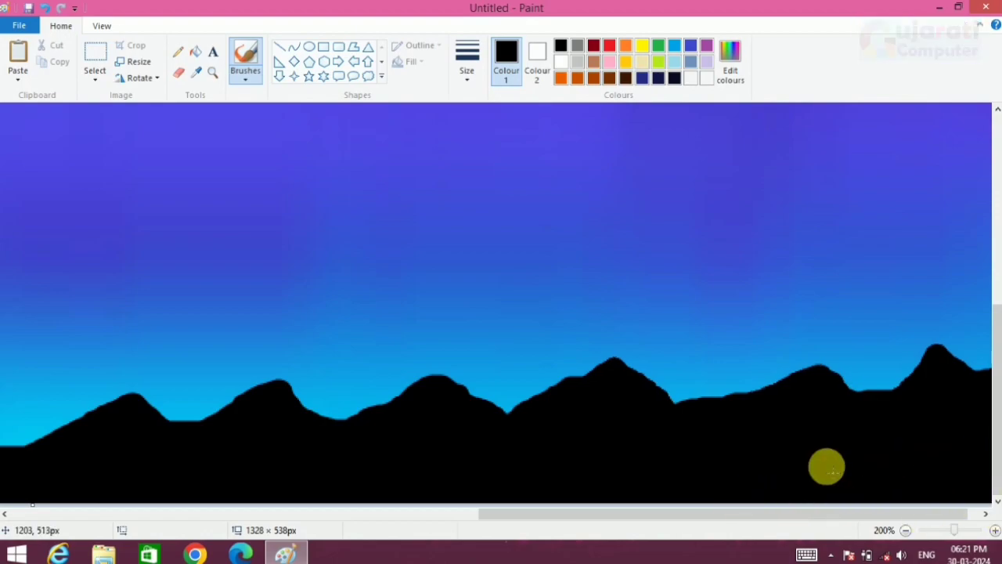
click(906, 530)
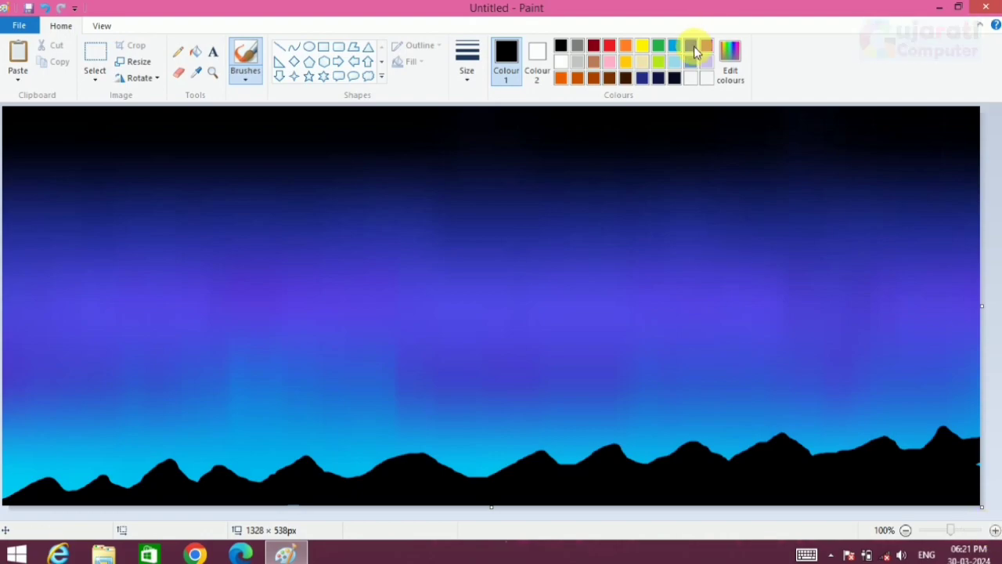
- Paint an indigo mountain range just above the black peaks, from the left edge to past the middle
click(693, 47)
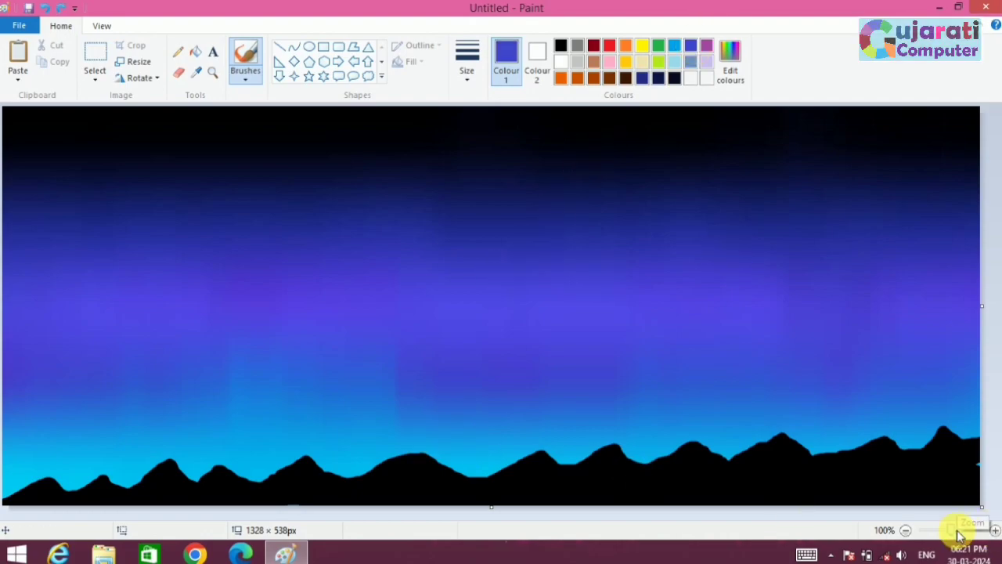
click(993, 531)
drag(991, 157, 991, 346)
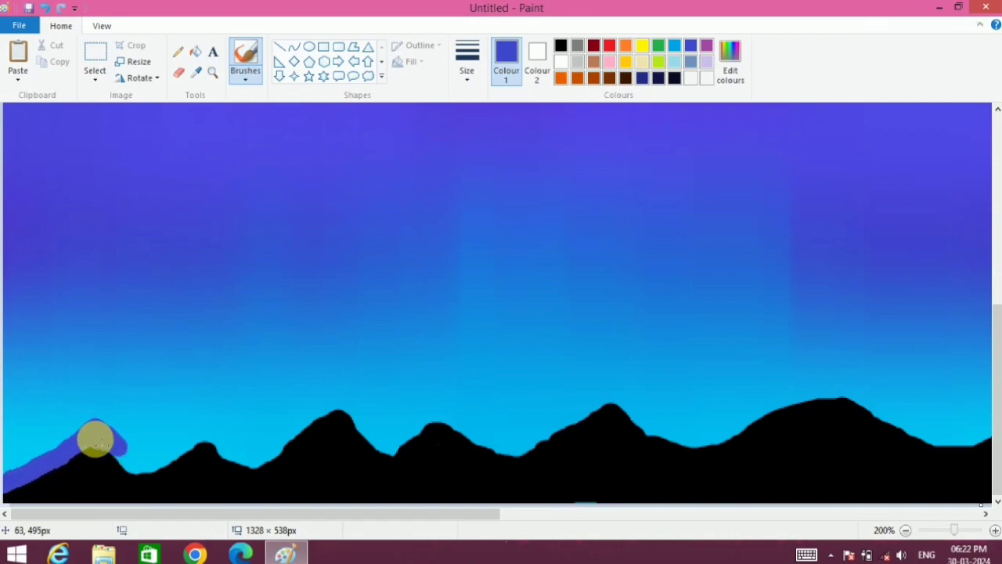
mouse_move(130, 467)
mouse_down()
mouse_move(171, 459)
mouse_move(163, 450)
mouse_move(235, 419)
mouse_move(234, 429)
mouse_move(267, 424)
mouse_move(232, 440)
mouse_move(241, 456)
mouse_move(338, 407)
mouse_move(377, 438)
mouse_move(396, 415)
mouse_move(387, 444)
mouse_move(446, 422)
mouse_move(493, 442)
mouse_move(522, 416)
mouse_move(544, 435)
mouse_move(605, 411)
mouse_move(719, 419)
mouse_move(701, 426)
mouse_move(728, 439)
mouse_move(763, 413)
mouse_move(858, 392)
mouse_move(833, 394)
mouse_move(924, 432)
mouse_up()
click(500, 513)
mouse_move(336, 427)
mouse_down()
mouse_move(407, 434)
mouse_move(405, 408)
mouse_move(424, 421)
mouse_move(387, 422)
mouse_move(410, 428)
mouse_move(511, 390)
mouse_up()
drag(560, 419, 642, 385)
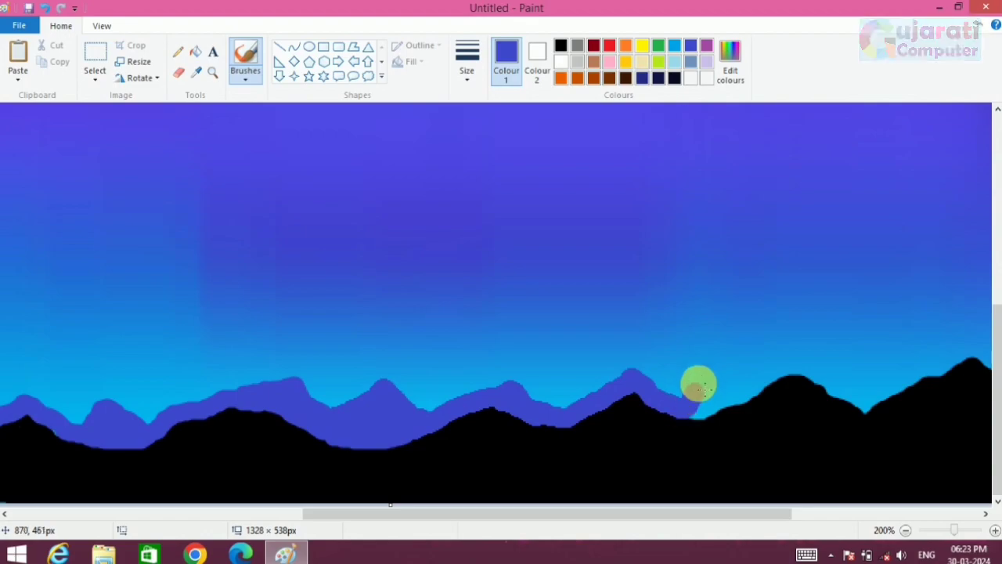
- Continue the indigo range above the black peaks to the canvas's right edge
mouse_move(703, 409)
mouse_down()
mouse_move(807, 374)
mouse_move(868, 404)
mouse_move(951, 358)
mouse_up()
drag(727, 518, 840, 518)
mouse_move(712, 361)
mouse_down()
mouse_move(748, 346)
mouse_move(804, 397)
mouse_move(882, 392)
mouse_move(951, 367)
mouse_move(990, 396)
mouse_up()
- Thicken the indigo range down over the black mountains, working back toward the left and reshaping the black peaks
mouse_move(835, 393)
mouse_down()
mouse_move(716, 377)
mouse_move(621, 411)
mouse_move(572, 390)
mouse_move(532, 404)
mouse_up()
drag(464, 409, 406, 388)
mouse_move(349, 427)
mouse_down()
mouse_move(232, 418)
mouse_move(127, 450)
mouse_move(31, 422)
mouse_up()
drag(596, 512, 190, 537)
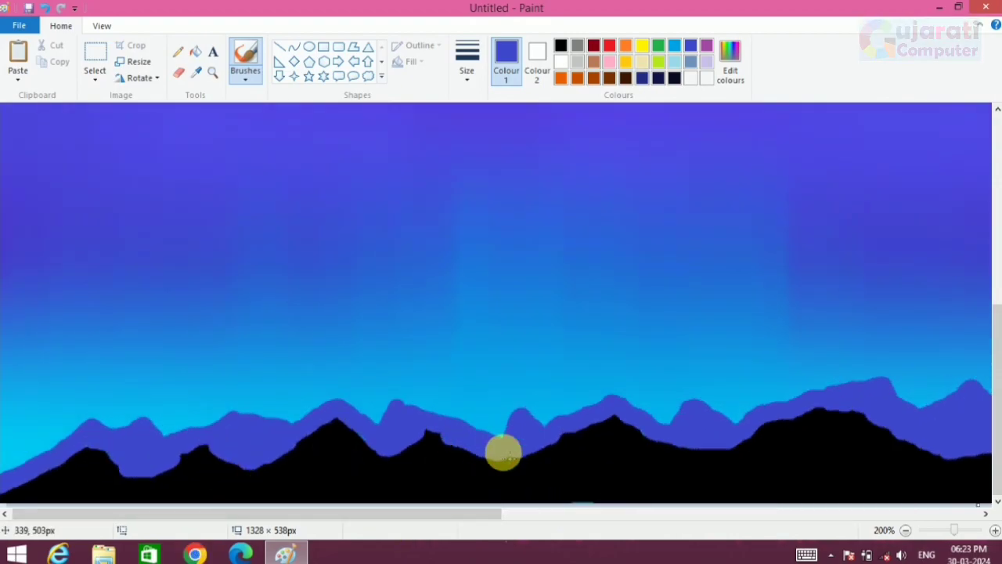
mouse_move(538, 452)
mouse_down()
mouse_move(616, 414)
mouse_move(718, 452)
mouse_move(677, 454)
mouse_move(672, 444)
mouse_move(758, 443)
mouse_move(817, 414)
mouse_move(769, 423)
mouse_move(794, 426)
mouse_move(737, 464)
mouse_move(861, 404)
mouse_move(957, 462)
mouse_up()
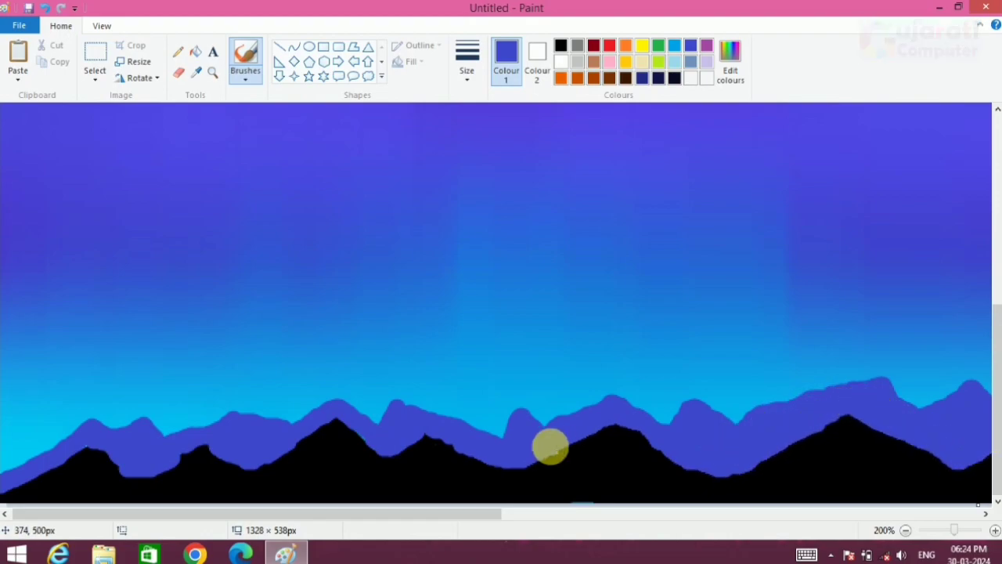
mouse_move(169, 463)
mouse_down()
mouse_move(135, 469)
mouse_move(109, 458)
mouse_up()
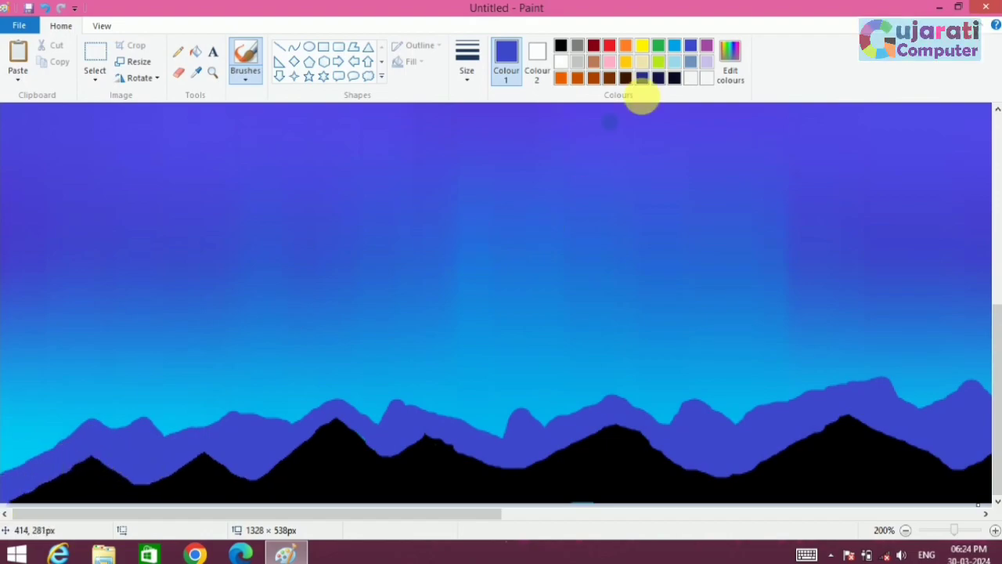
- Mix a darker navy blue from the indigo as the painting colour
click(729, 59)
drag(660, 234, 660, 263)
click(365, 373)
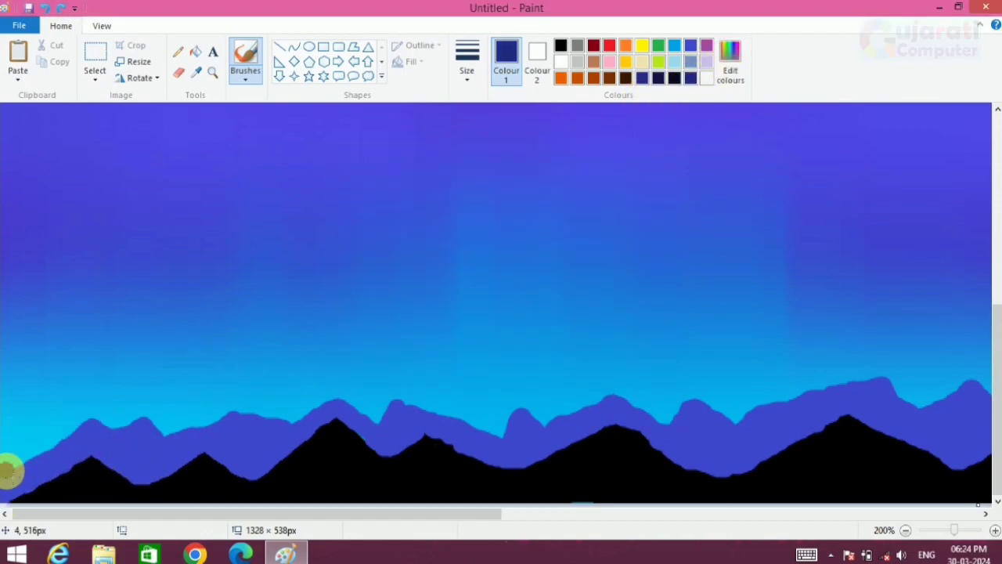
drag(29, 454, 5, 463)
mouse_move(126, 422)
mouse_down()
mouse_move(151, 440)
mouse_move(224, 418)
mouse_move(400, 402)
mouse_move(620, 401)
mouse_move(701, 412)
mouse_move(885, 380)
mouse_up()
key(super+c)
click(800, 360)
key(ctrl+y)
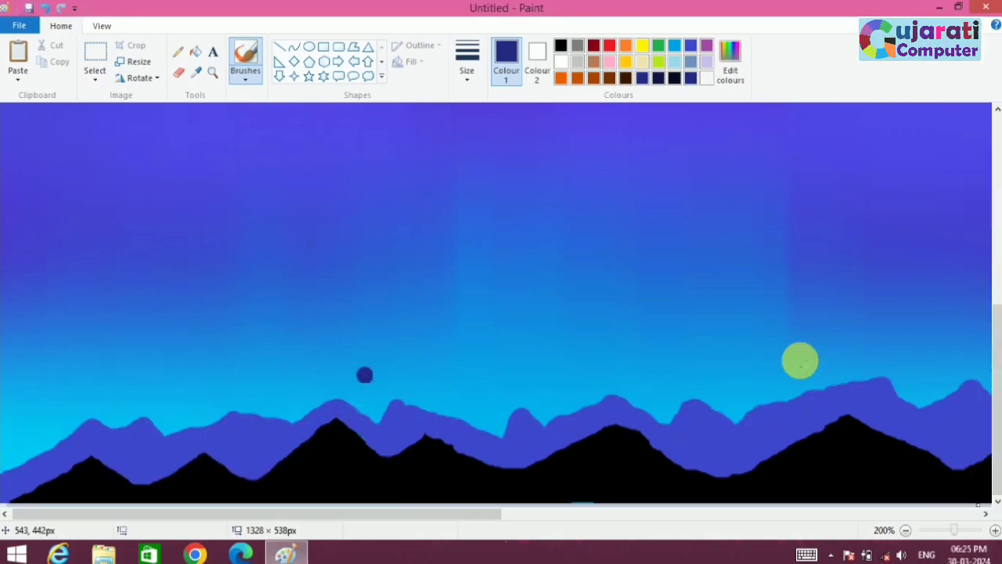
- Paint a dark navy blue mountain range above the indigo one, from the left edge to the right edge
mouse_move(9, 467)
mouse_down()
mouse_move(109, 418)
mouse_move(342, 405)
mouse_move(541, 422)
mouse_move(627, 394)
mouse_move(710, 405)
mouse_move(847, 385)
mouse_move(928, 402)
mouse_move(970, 392)
mouse_up()
drag(470, 513, 838, 526)
mouse_move(185, 383)
mouse_down()
mouse_move(649, 367)
mouse_move(788, 335)
mouse_move(868, 379)
mouse_up()
drag(638, 514, 738, 517)
mouse_move(665, 380)
mouse_down()
mouse_move(984, 364)
mouse_move(983, 401)
mouse_move(874, 391)
mouse_move(881, 368)
mouse_up()
- Fill the gaps between the navy and indigo ranges on the left part of the canvas with navy
drag(642, 505, 14, 473)
mouse_move(120, 410)
mouse_down()
mouse_move(245, 443)
mouse_move(381, 422)
mouse_up()
mouse_move(447, 408)
mouse_down()
mouse_move(501, 426)
mouse_move(640, 375)
mouse_move(655, 398)
mouse_move(711, 387)
mouse_move(812, 391)
mouse_up()
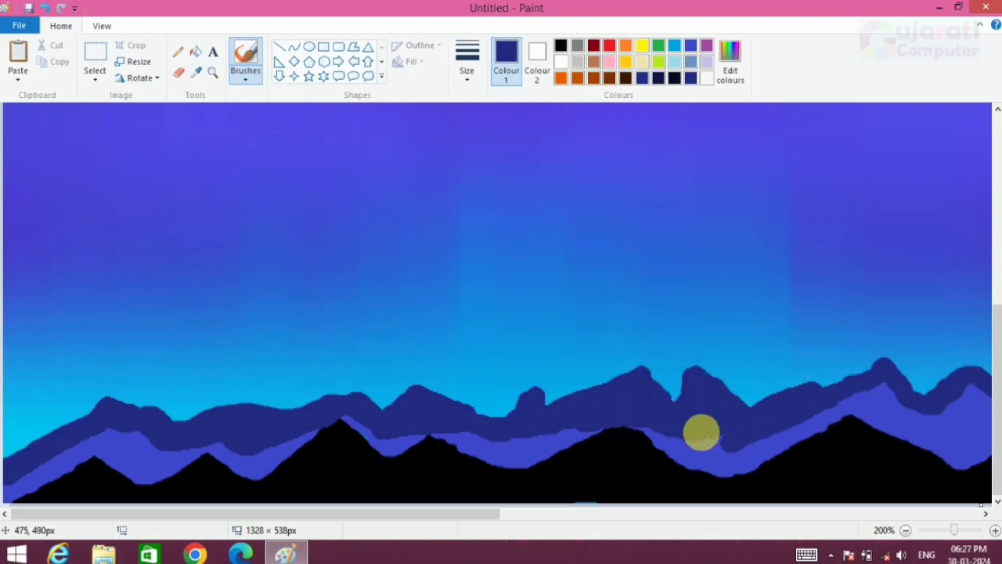
- Fill in and shape the navy range through the middle and right parts of the canvas
mouse_move(477, 517)
mouse_down()
mouse_move(874, 554)
mouse_move(782, 548)
mouse_up()
mouse_move(390, 363)
mouse_down()
mouse_move(381, 396)
mouse_move(512, 377)
mouse_move(456, 398)
mouse_move(671, 371)
mouse_move(697, 394)
mouse_up()
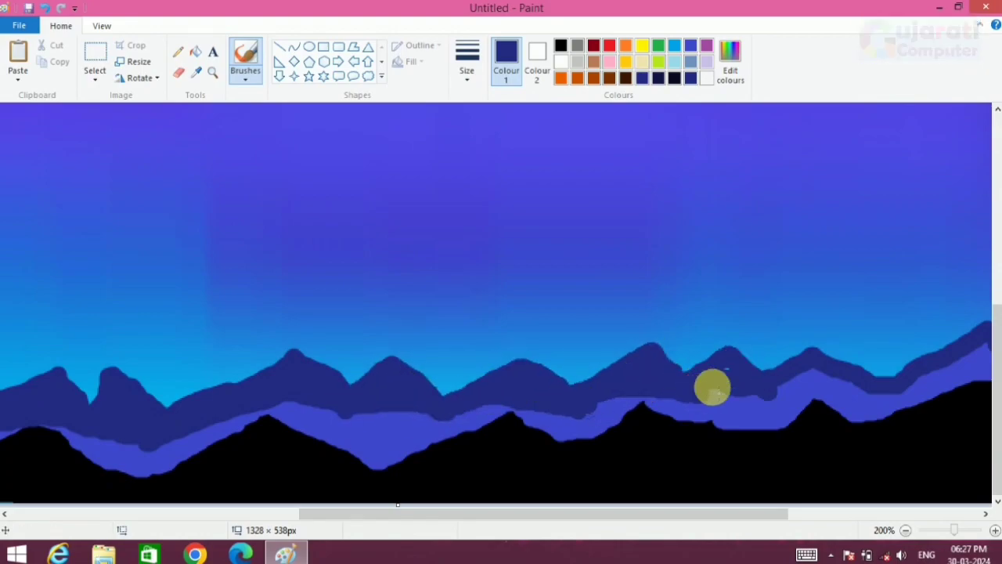
mouse_move(800, 362)
mouse_down()
mouse_move(859, 371)
mouse_move(921, 349)
mouse_up()
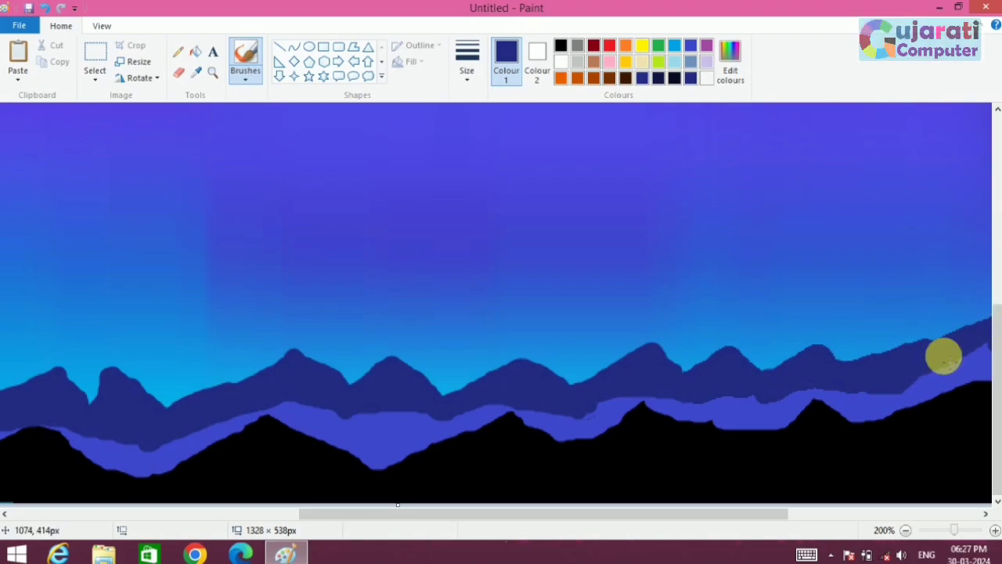
drag(724, 513, 895, 513)
drag(710, 362, 977, 374)
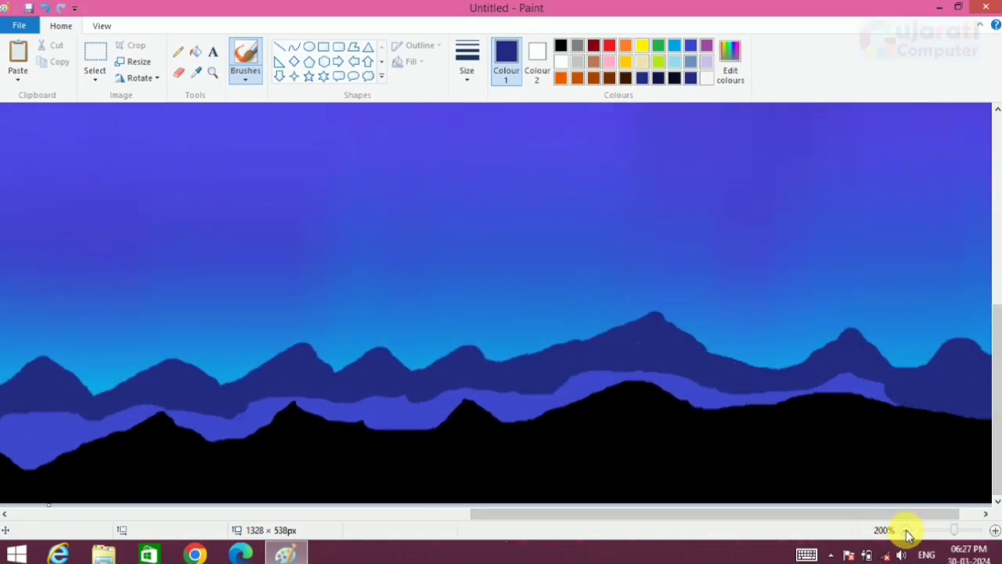
click(905, 530)
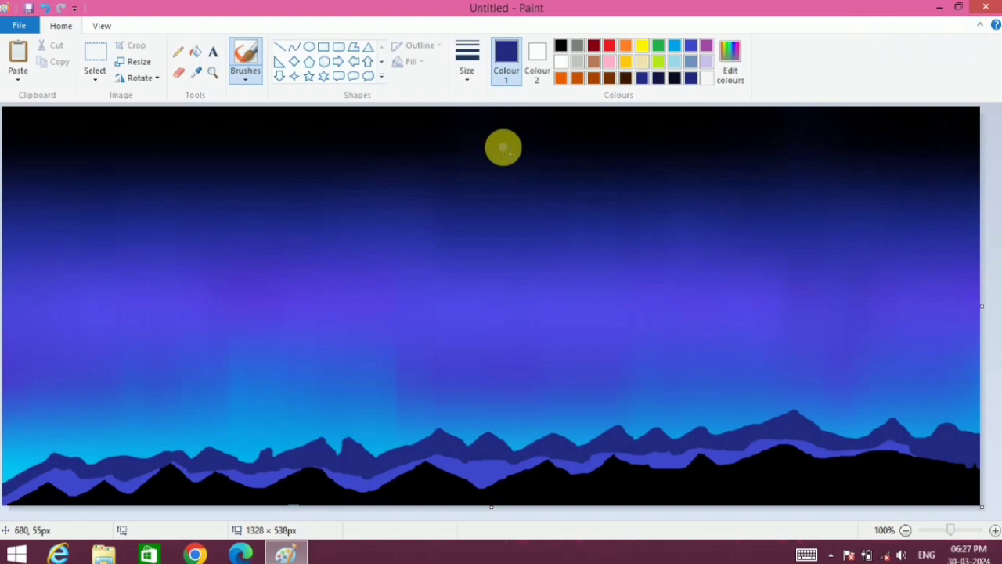
key(ctrl+v)
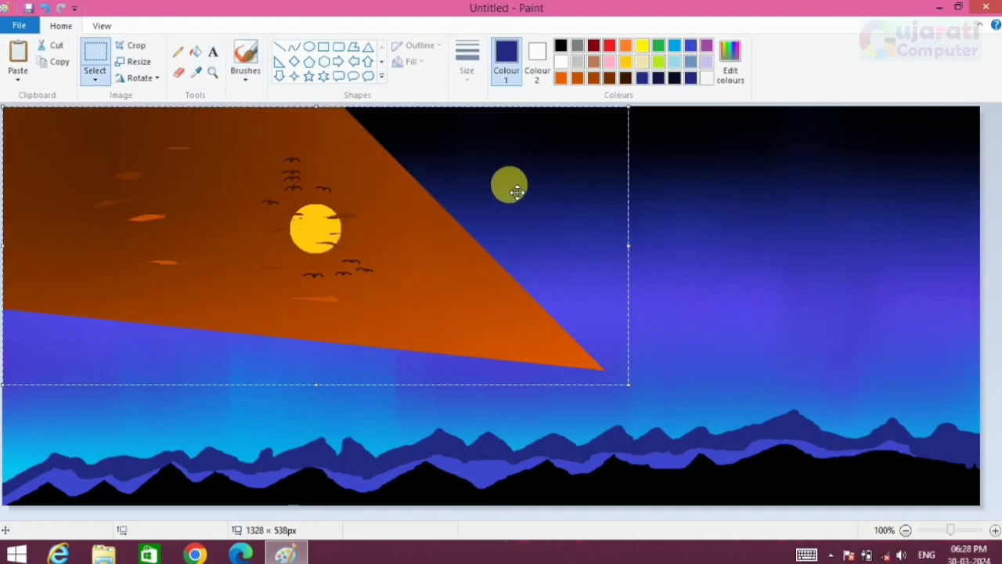
drag(519, 196, 488, 203)
drag(589, 386, 675, 448)
key(ctrl+z)
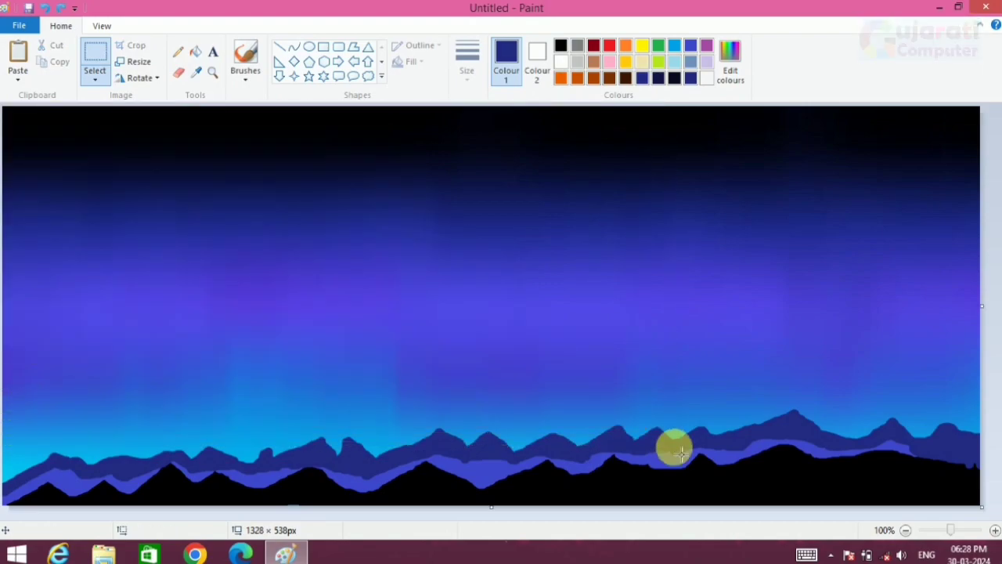
- Select the whole night scene and squash it vertically to about 464 pixels tall
click(94, 78)
click(122, 164)
drag(494, 479, 485, 454)
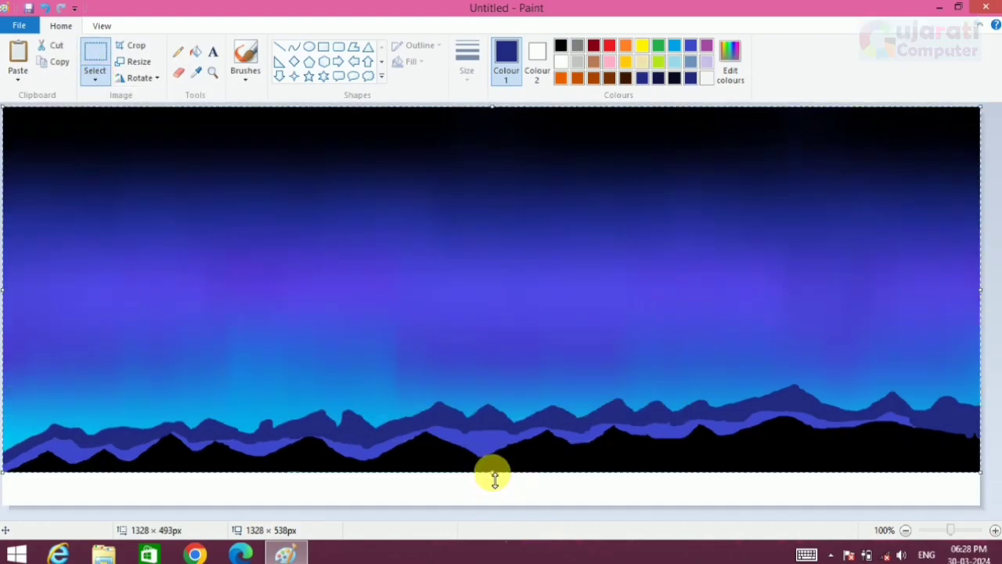
- Paste the sunset wedge over the scene's upper-left corner and crop the canvas to 1168 × 464 pixels
key(ctrl+v)
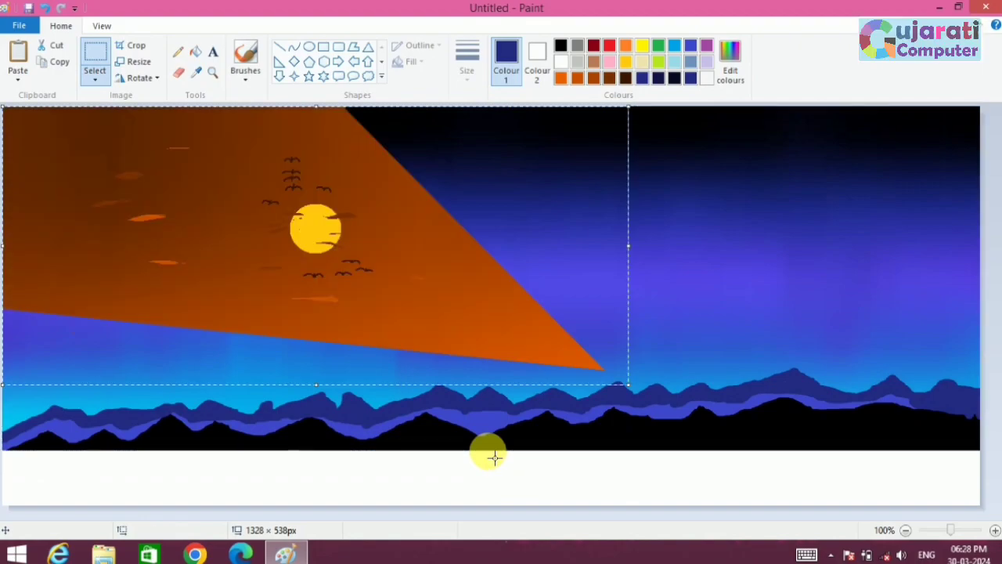
click(671, 376)
drag(491, 505, 492, 454)
drag(982, 278, 863, 292)
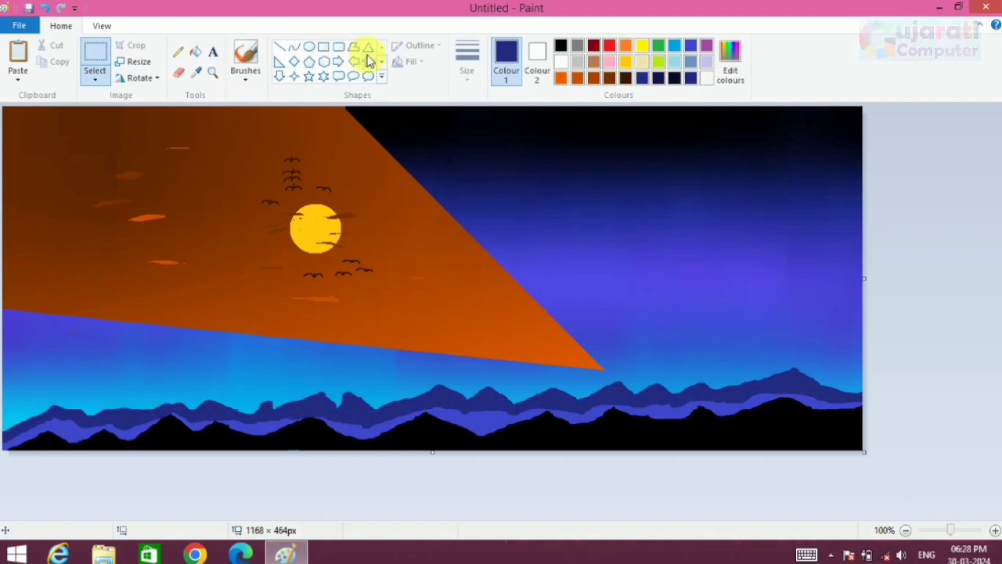
- Draw a short, thick black line of about 14 × 18 pixels across the sunset wedge near its tip
click(282, 48)
click(468, 77)
click(503, 190)
click(561, 44)
drag(590, 369, 600, 359)
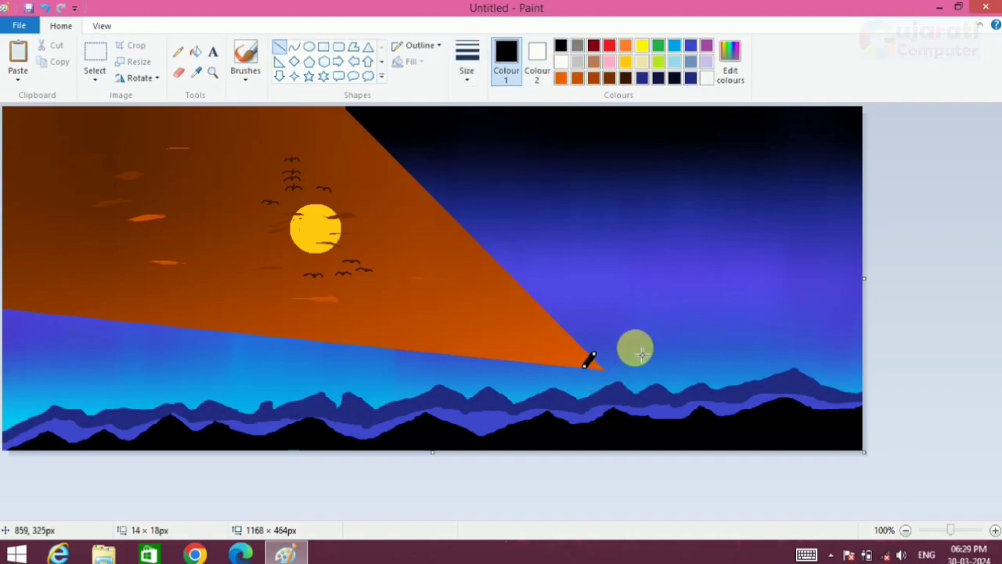